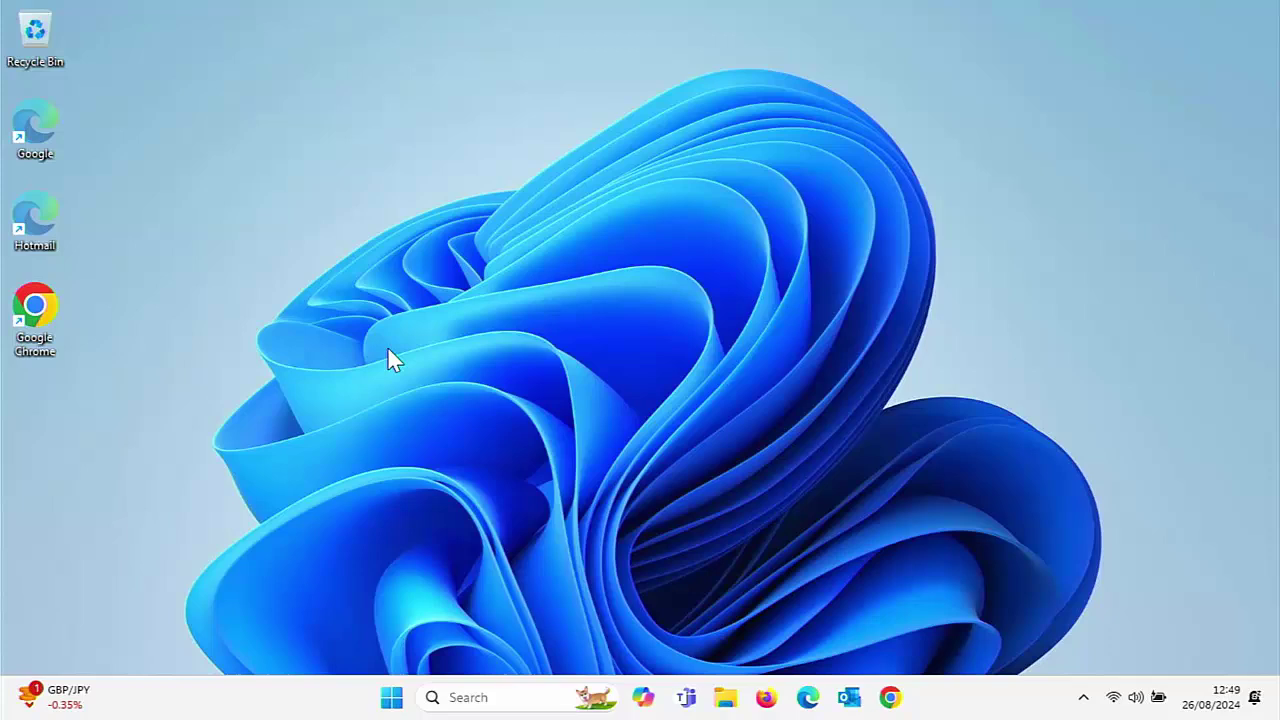
Launch Google Chrome and open its About Google Chrome page to start an update check
double_click(38, 316)
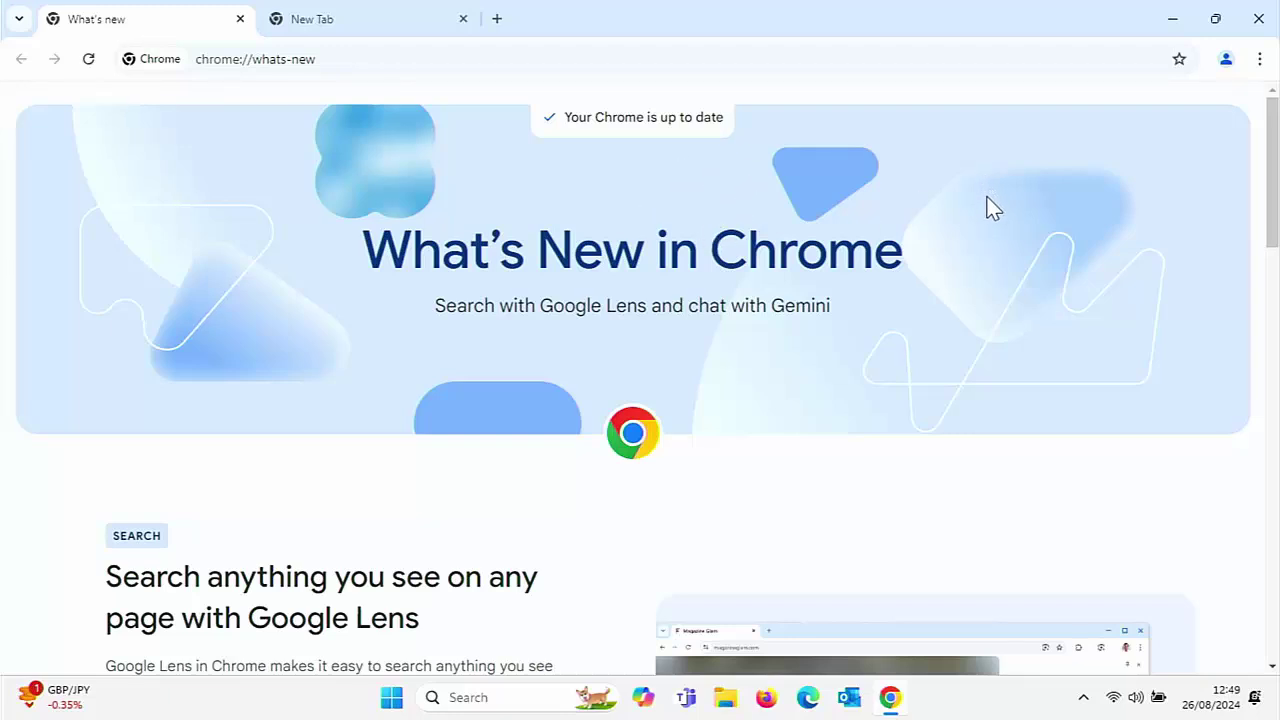
click(1260, 61)
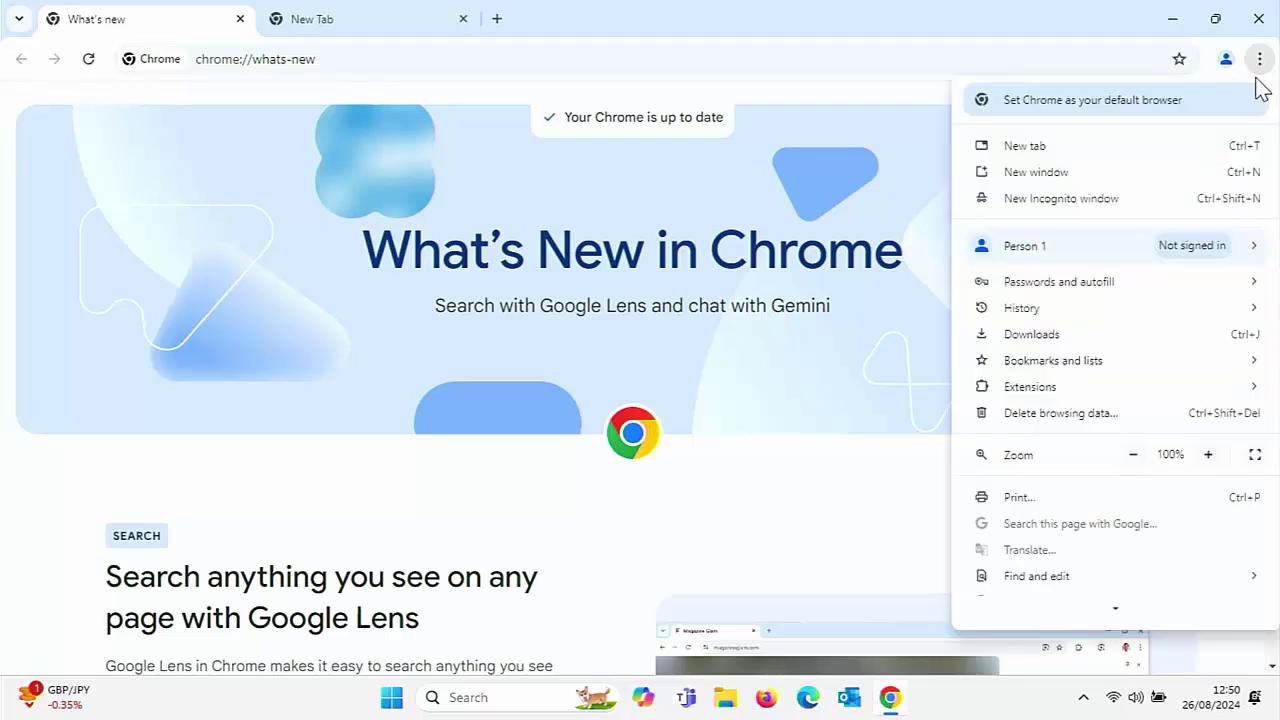
scroll(1090, 610, down, 1)
scroll(1090, 610, down, 2)
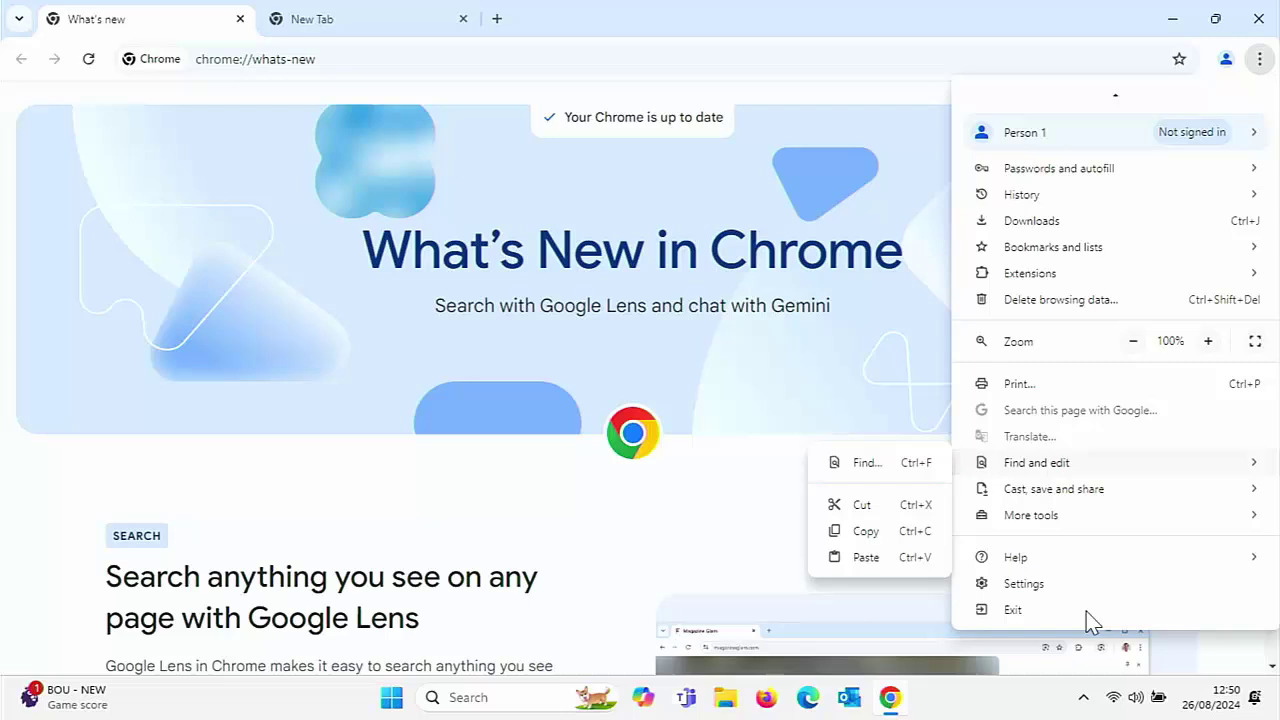
mouse_move(1035, 560)
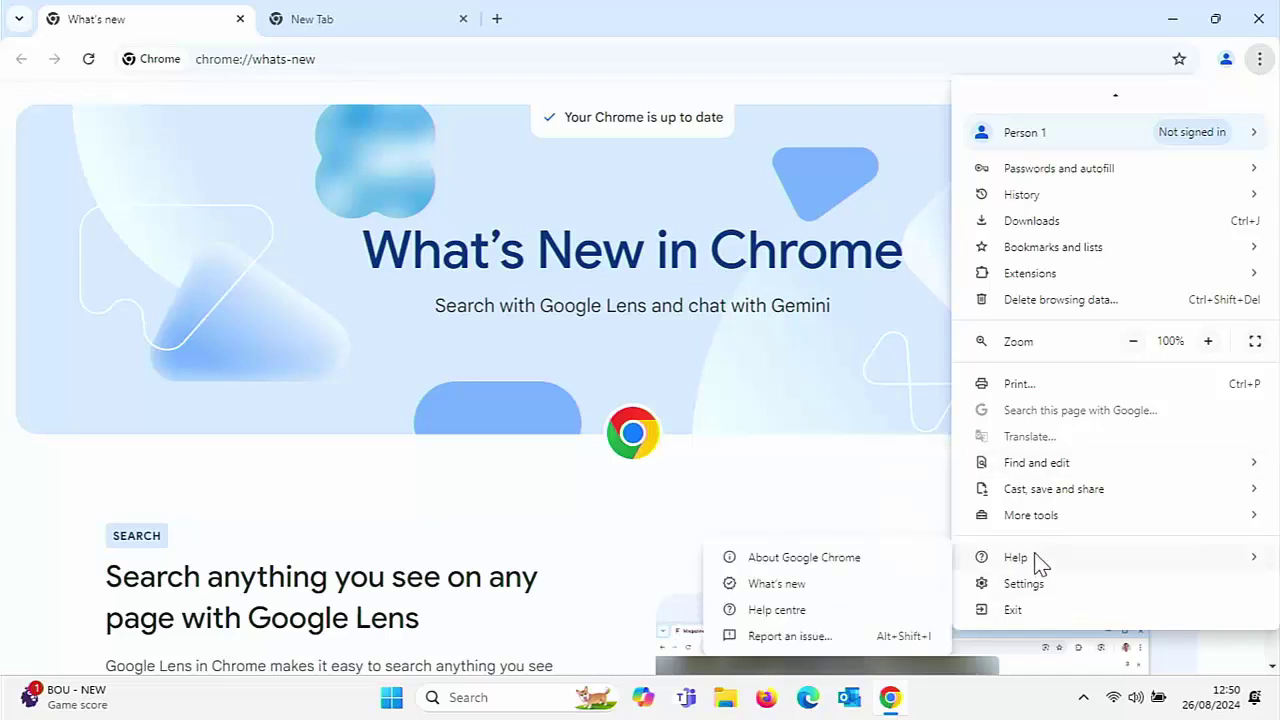
click(875, 558)
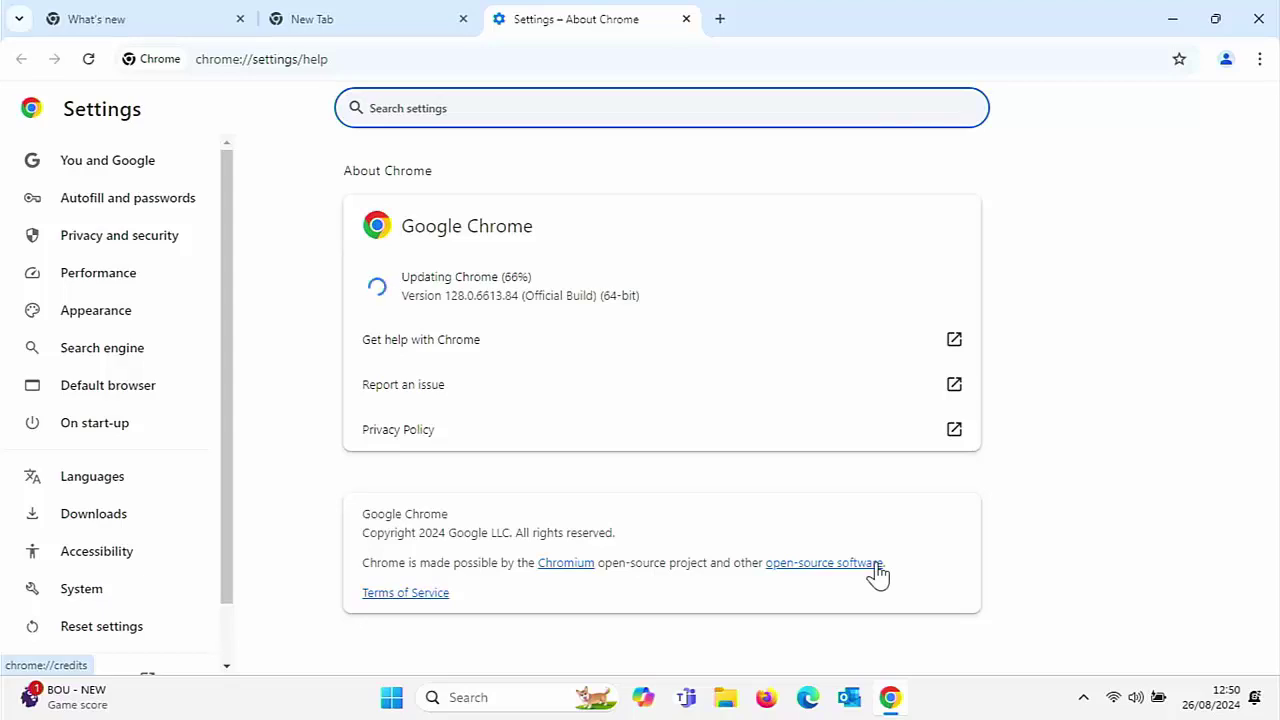
View the What's new page briefly, return to the About Chrome page and relaunch Chrome to finish updating
click(170, 12)
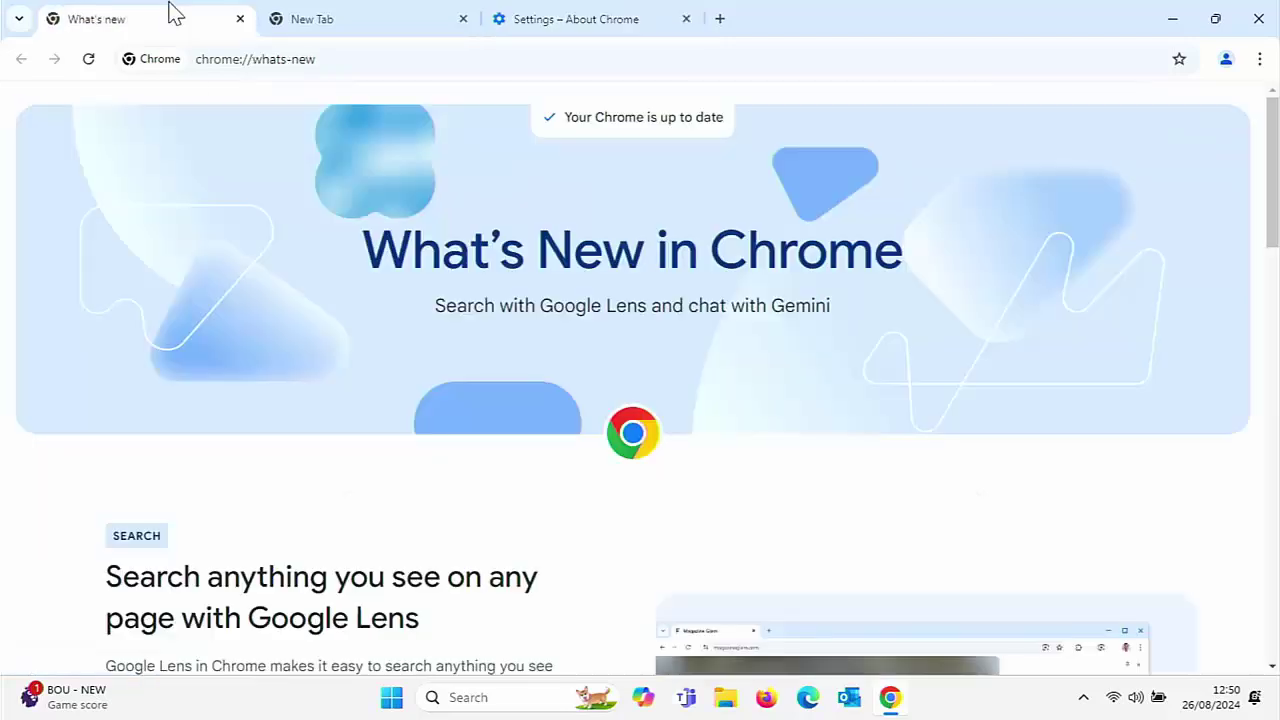
click(612, 33)
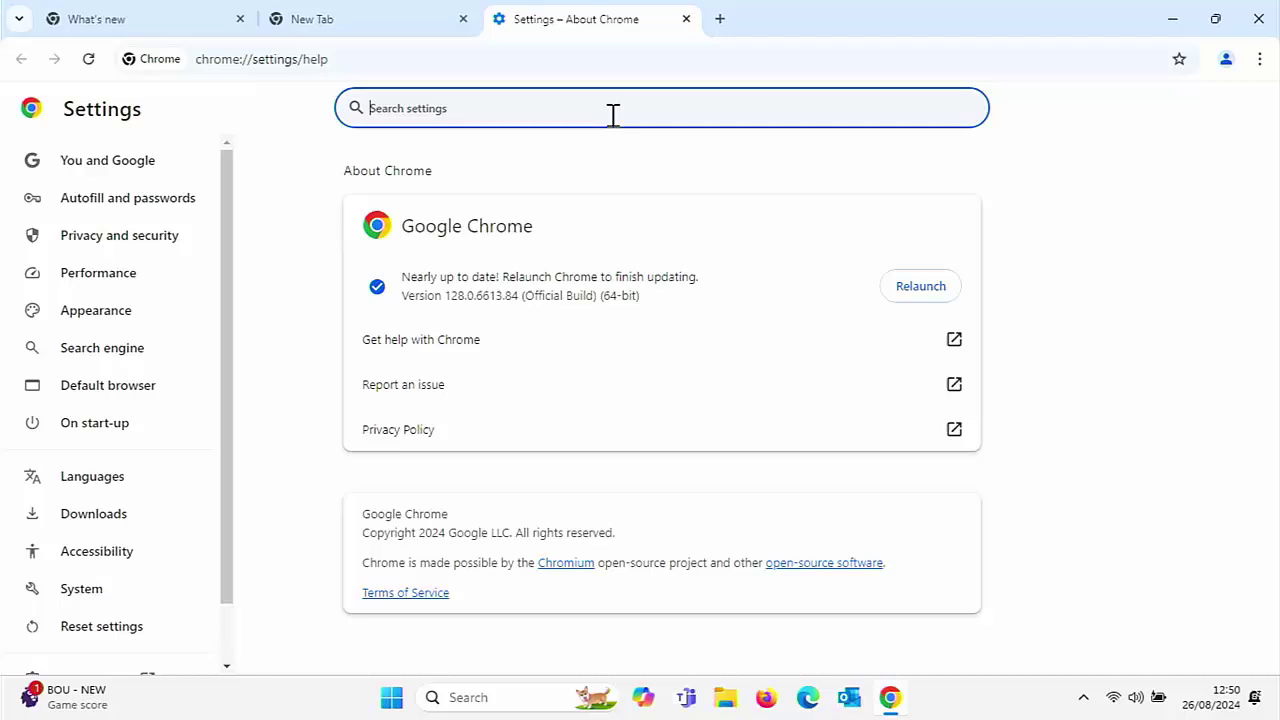
click(903, 292)
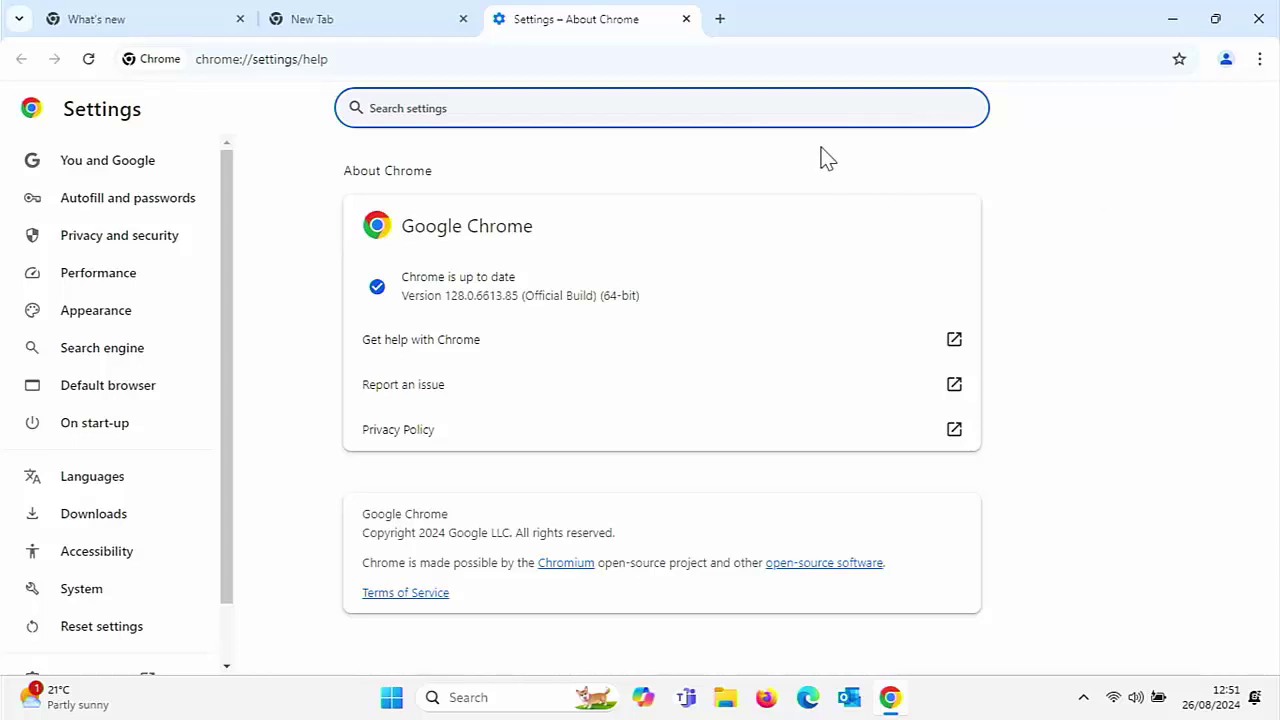
Close the About Chrome, New Tab and What's new pages so that Chrome shuts down completely
click(686, 20)
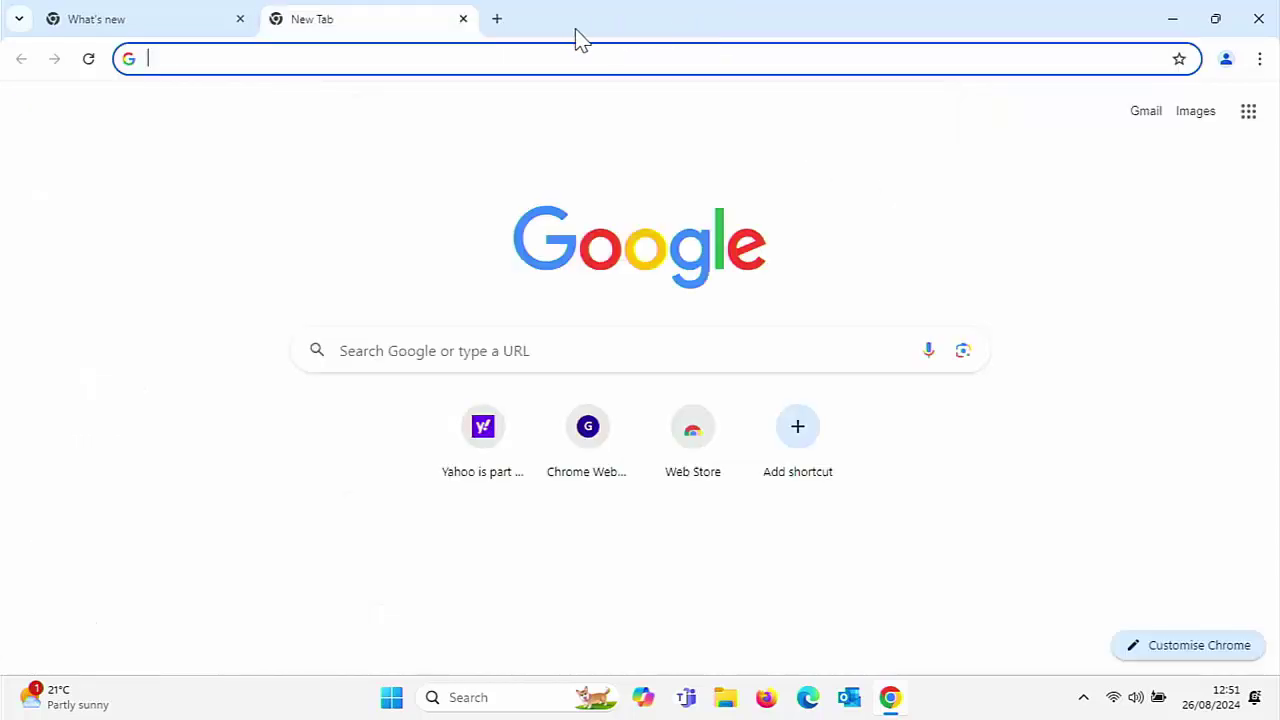
click(463, 19)
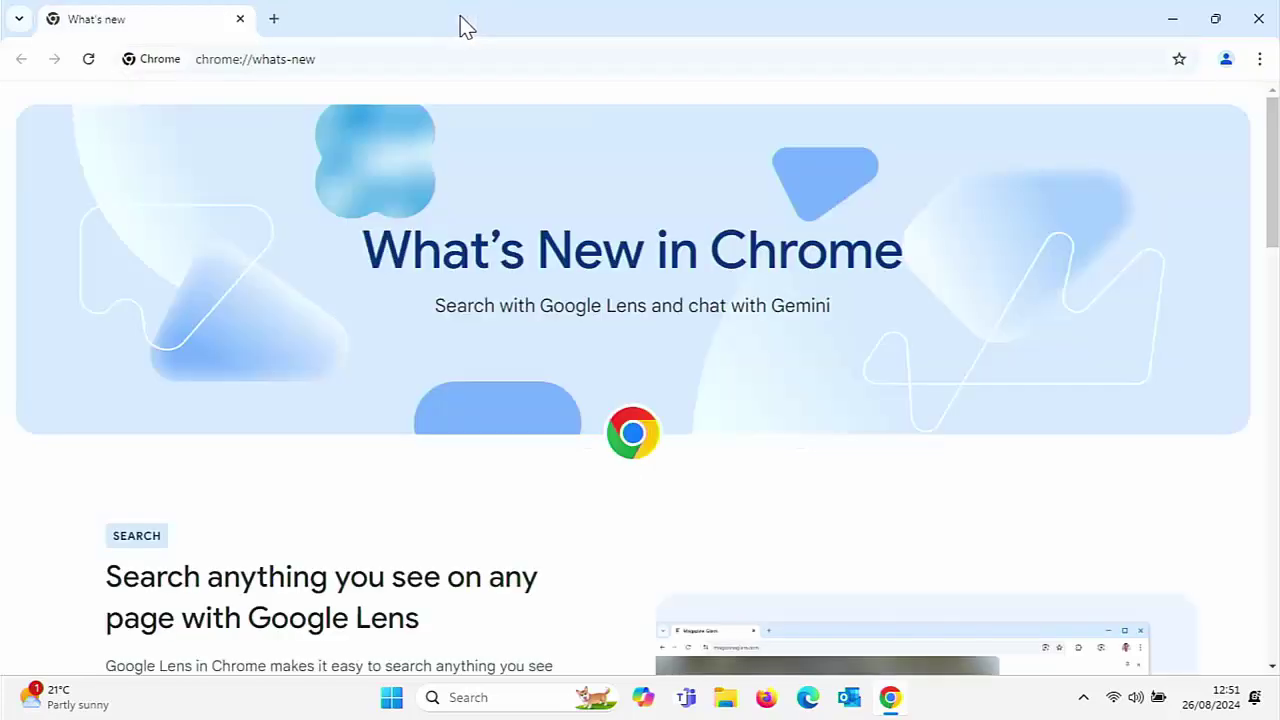
click(239, 21)
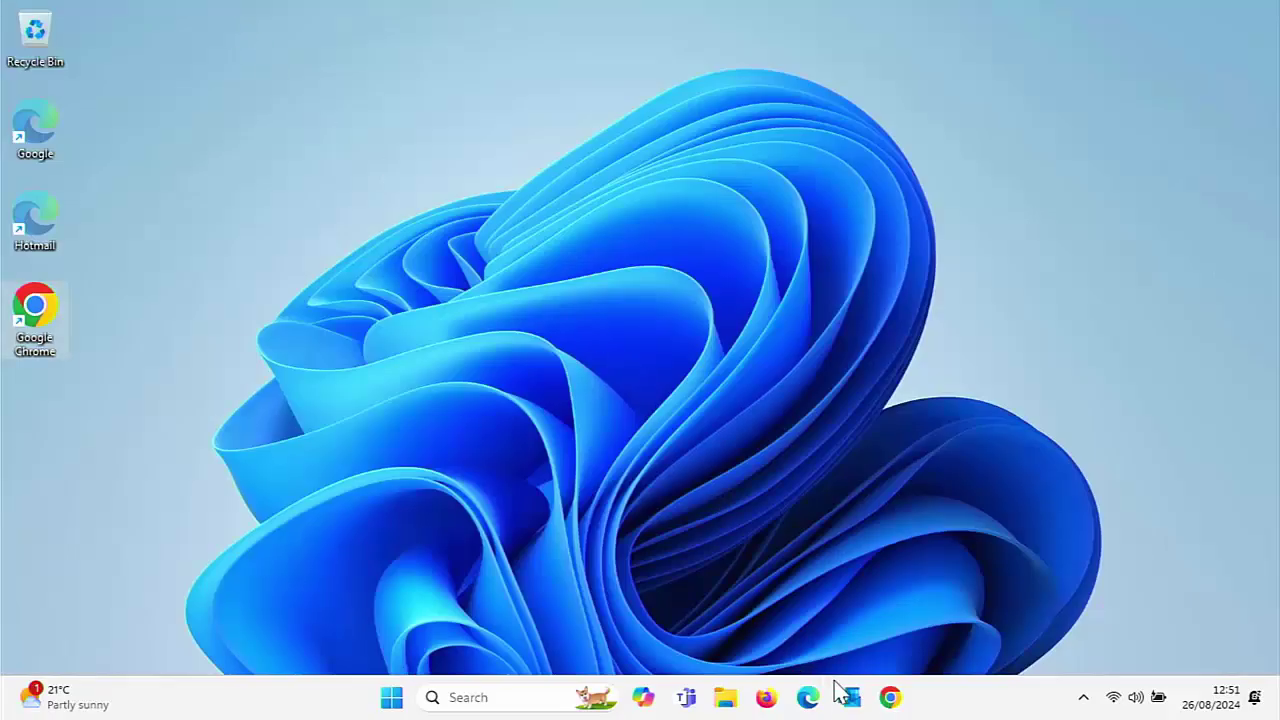
Start Google Chrome again and check its update status and version on the About Google Chrome page
double_click(38, 312)
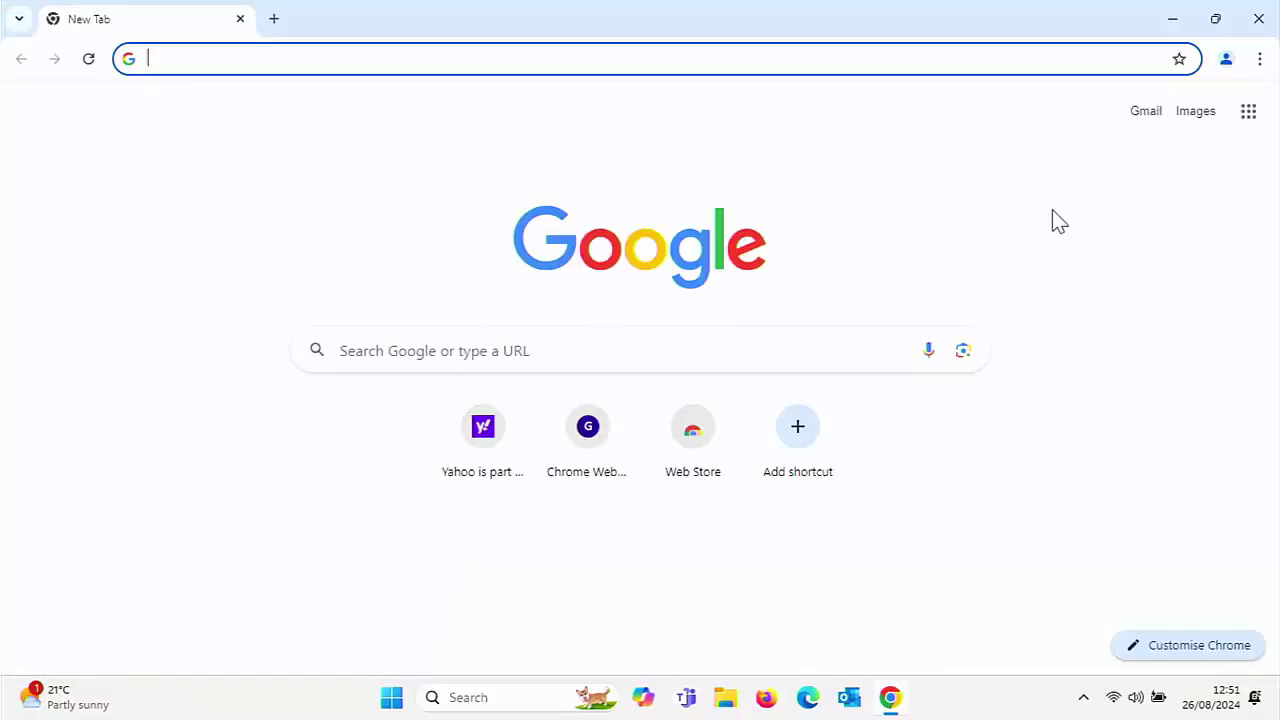
click(1262, 60)
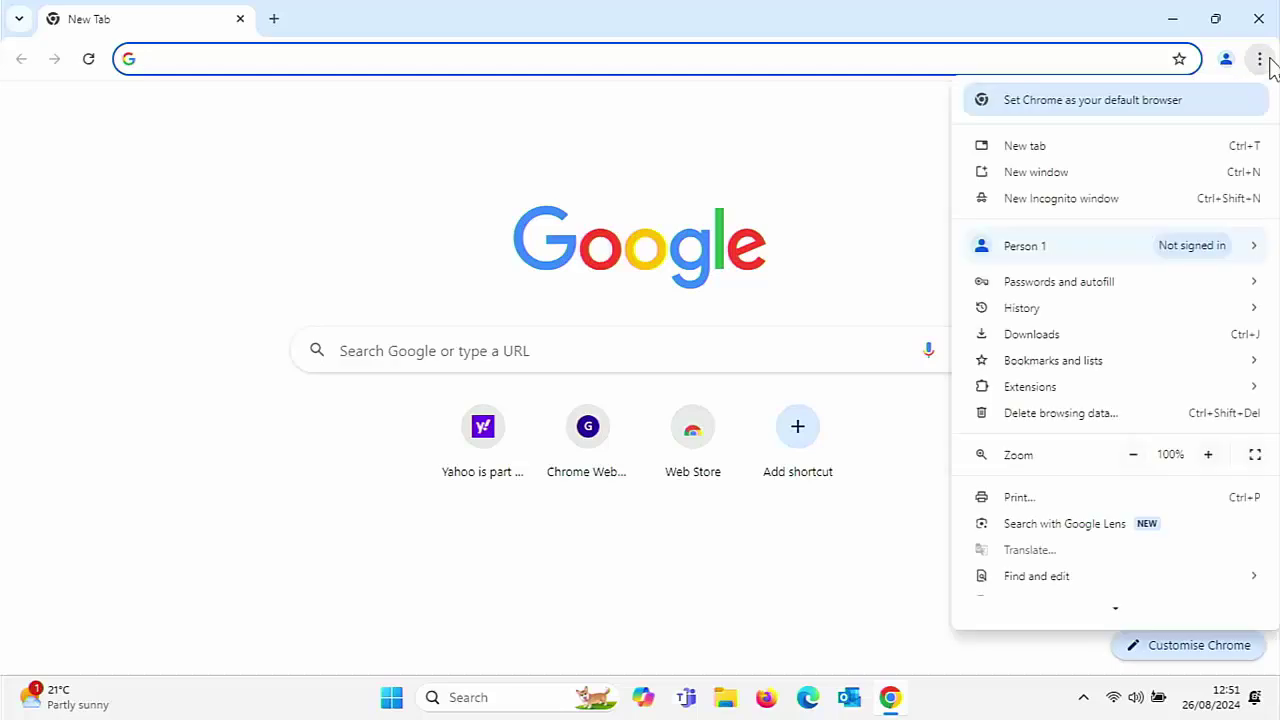
mouse_move(1116, 604)
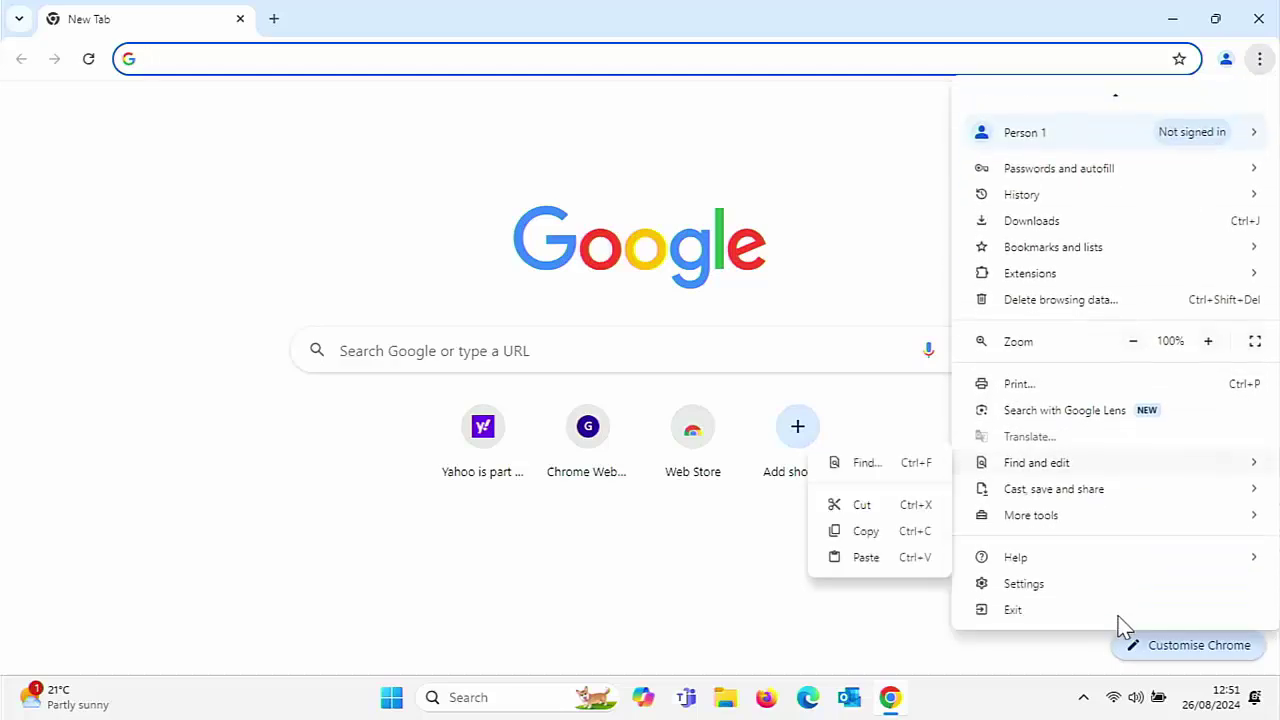
mouse_move(1063, 563)
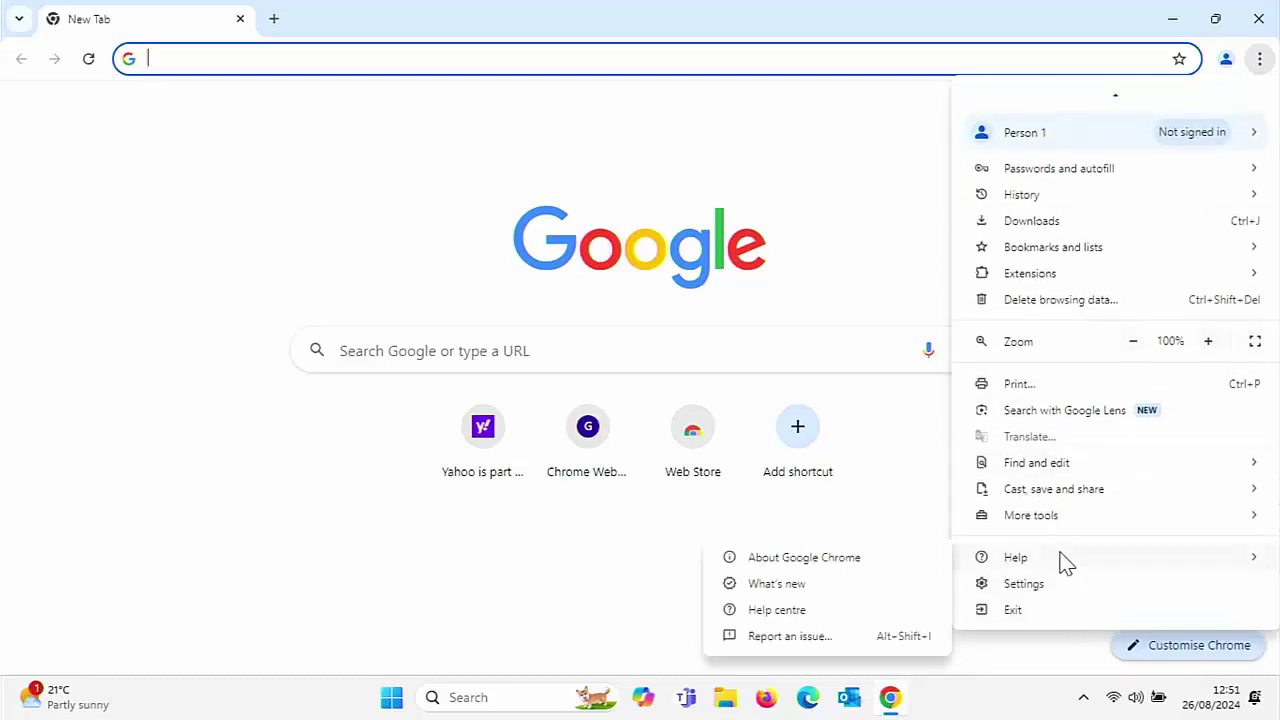
click(911, 566)
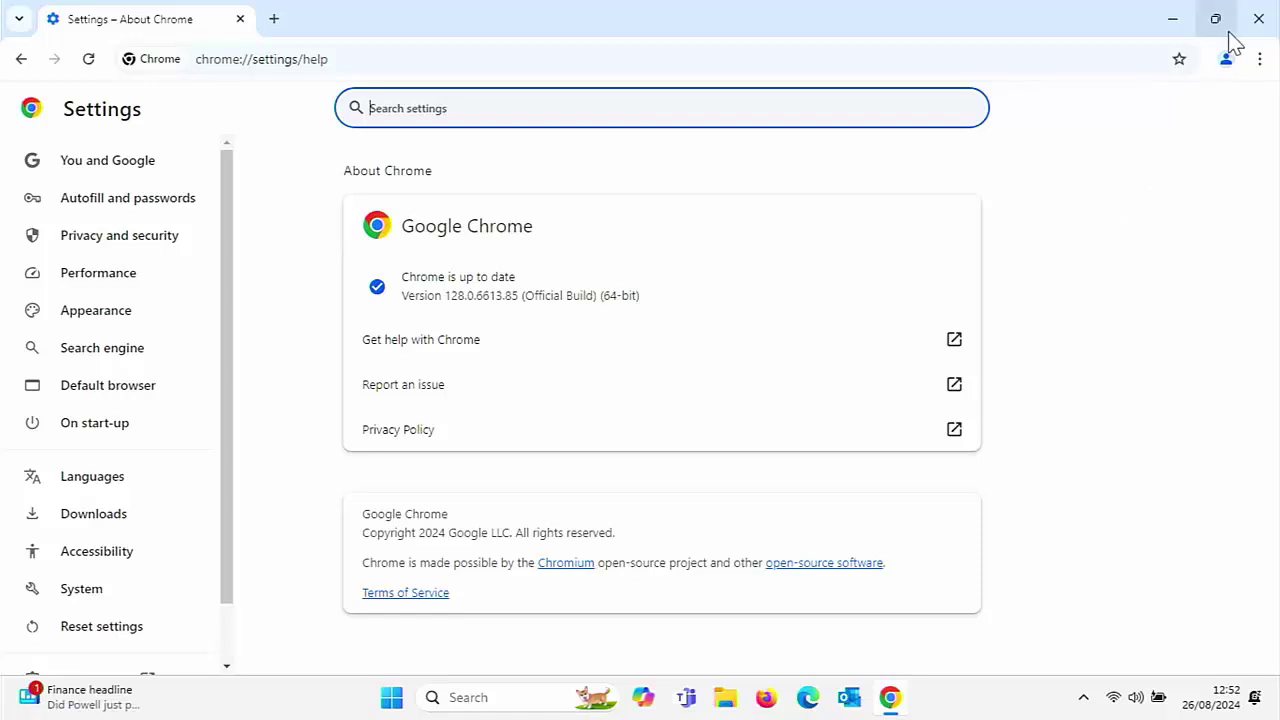
Close Chrome and restart the computer
click(1257, 22)
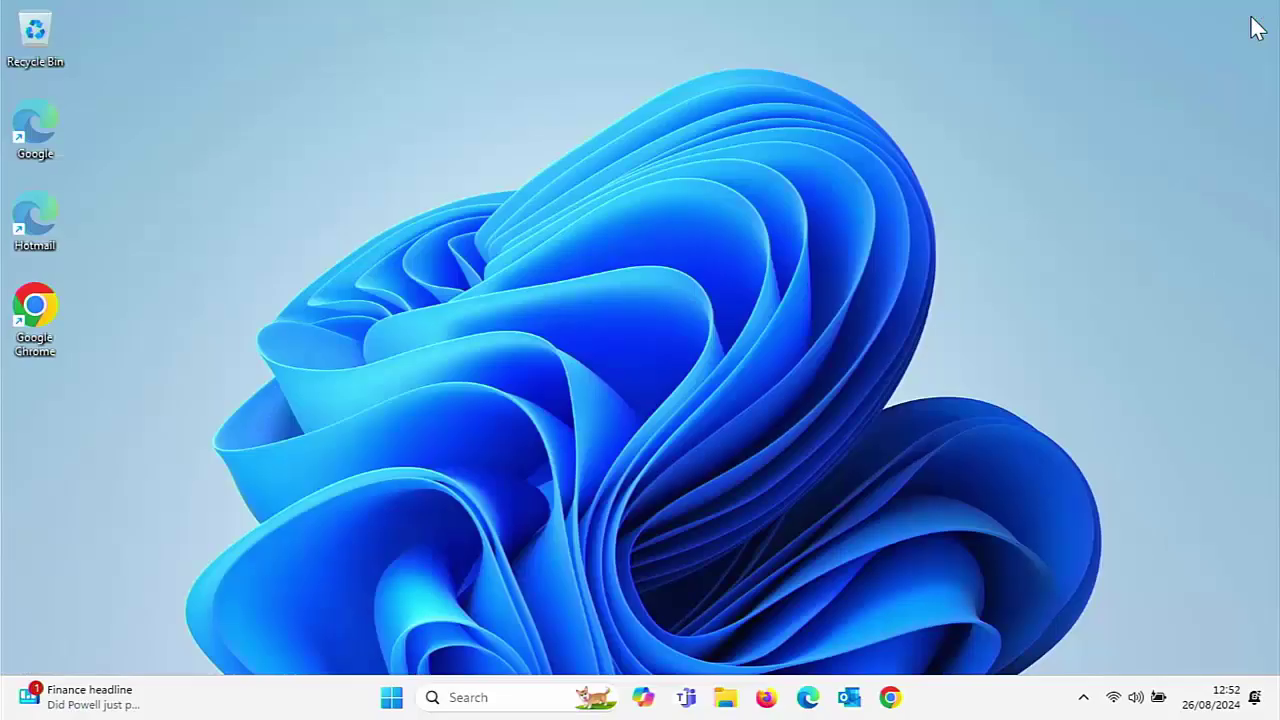
click(390, 705)
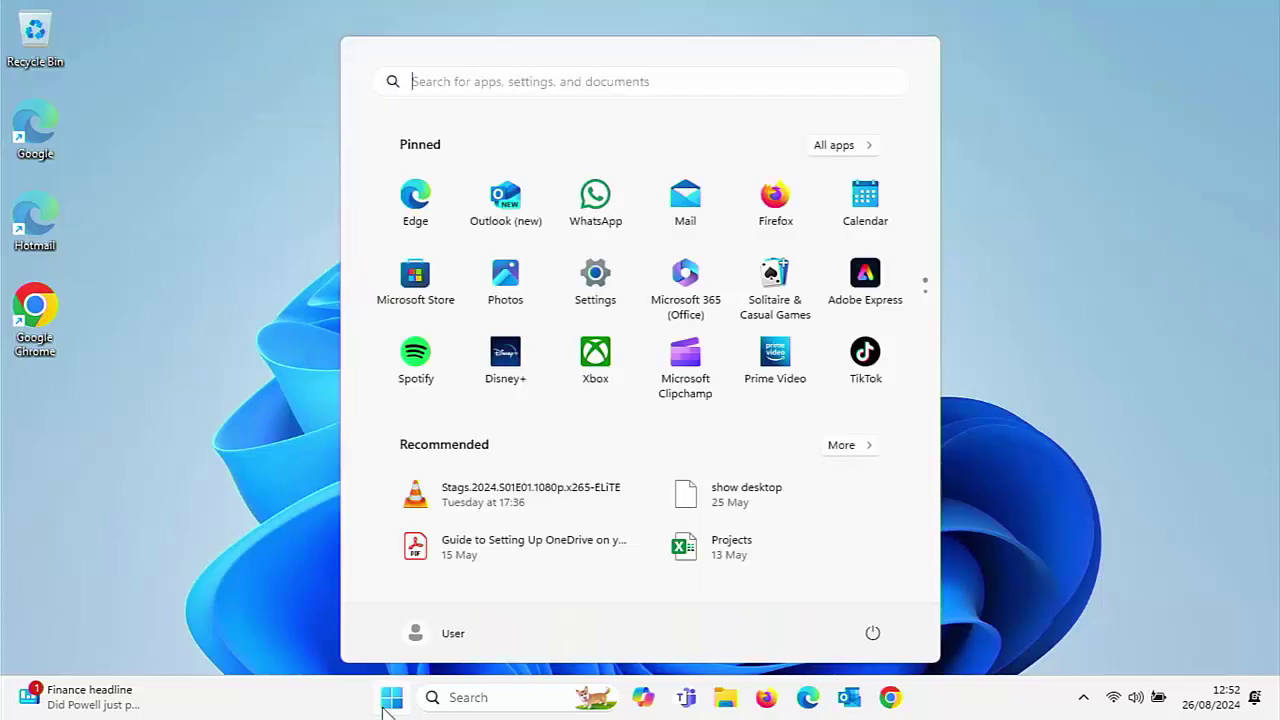
click(872, 636)
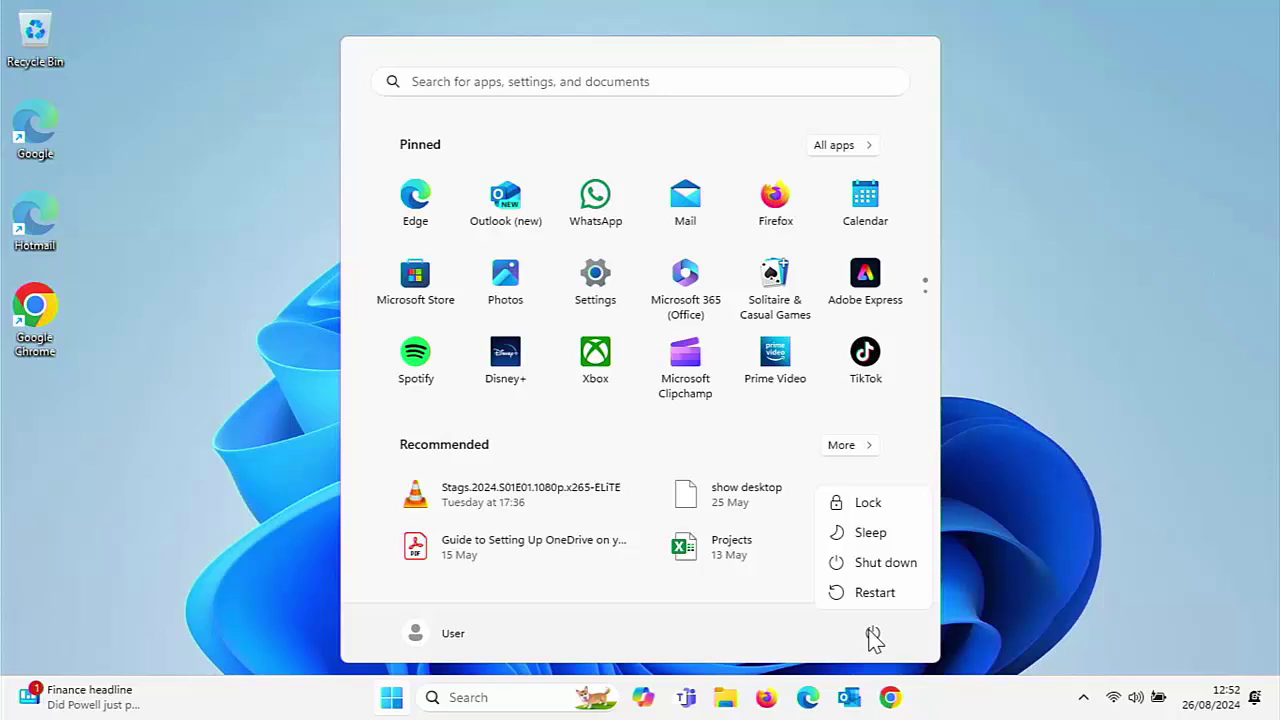
click(859, 590)
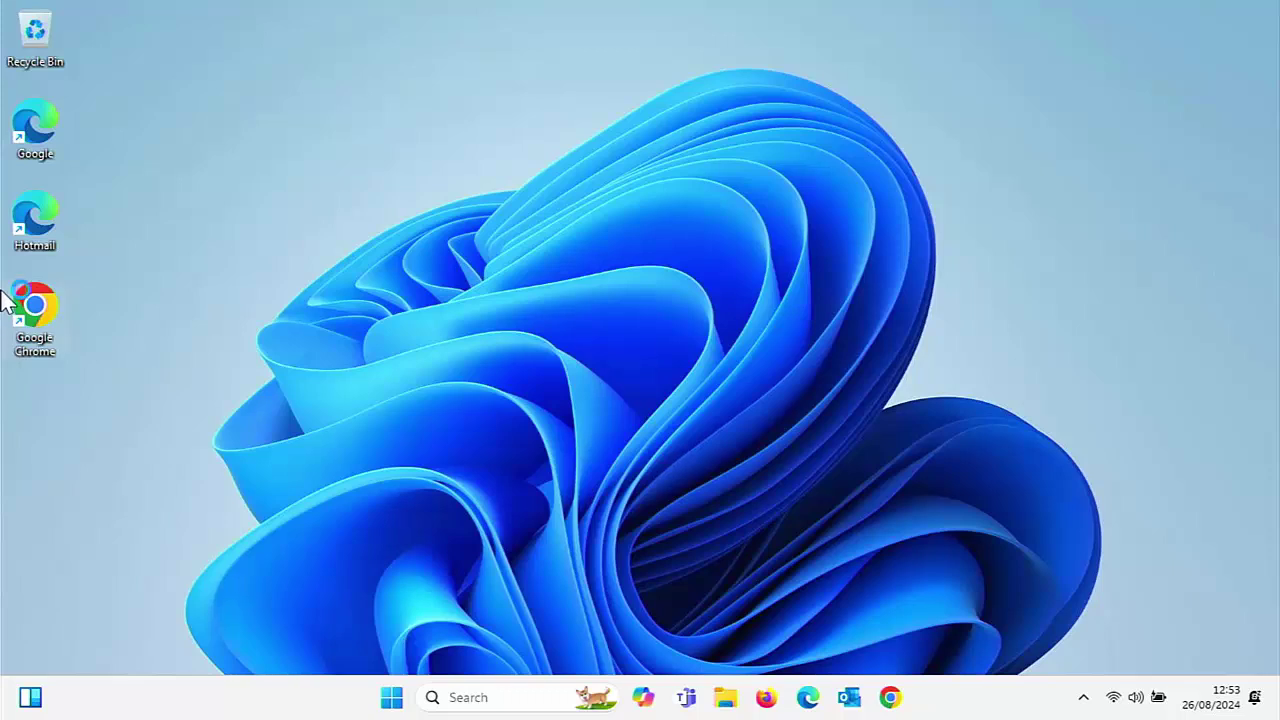
Open Google Chrome after the restart and check for updates again on its About Google Chrome page
double_click(35, 318)
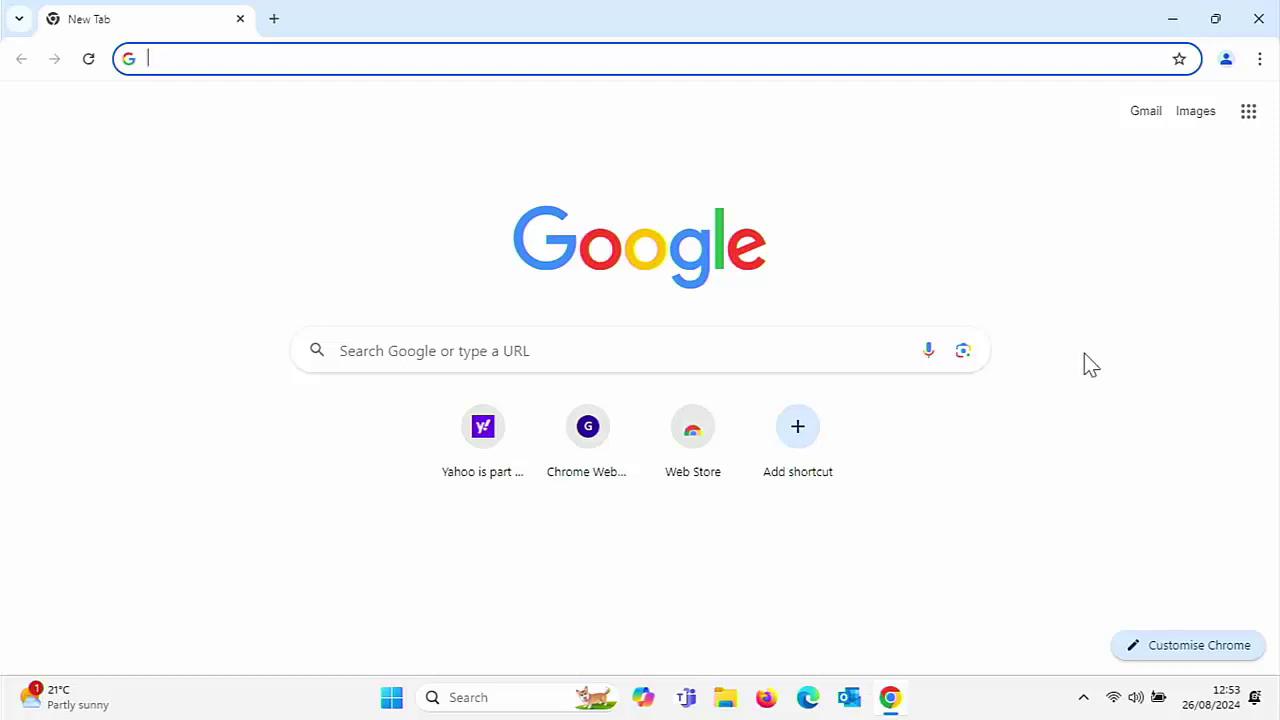
click(1262, 62)
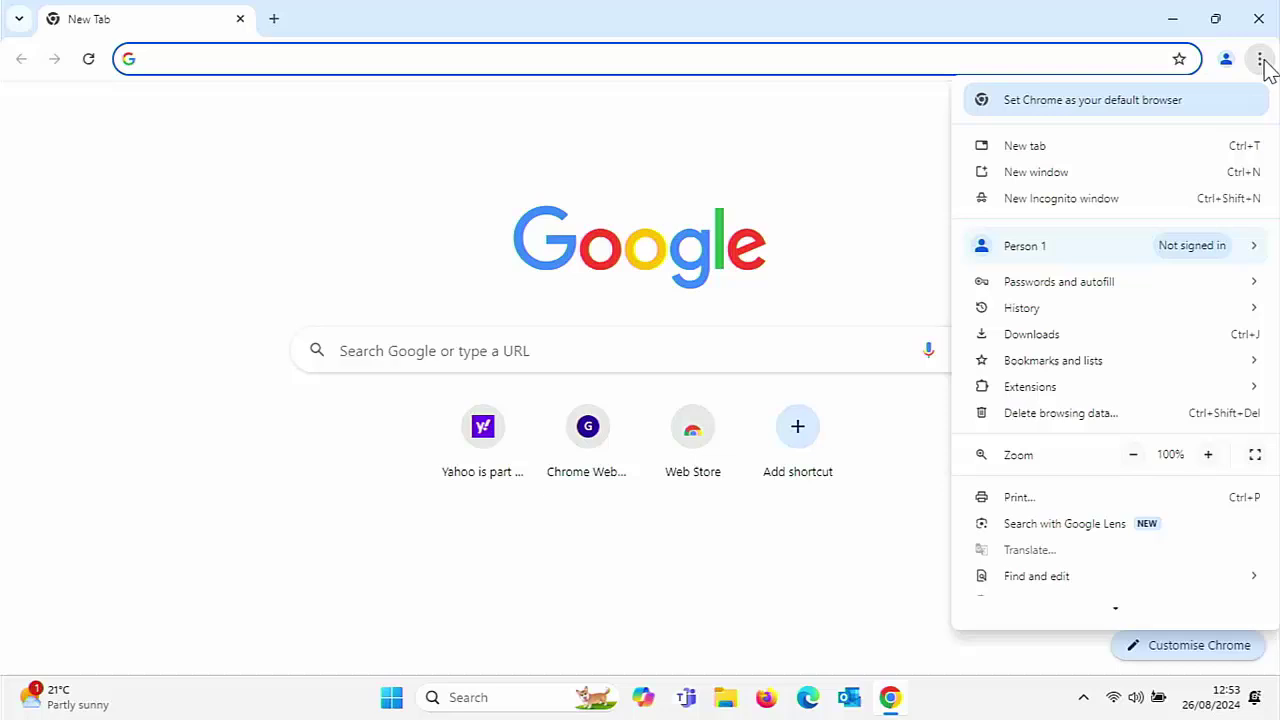
scroll(1118, 490, down, 1)
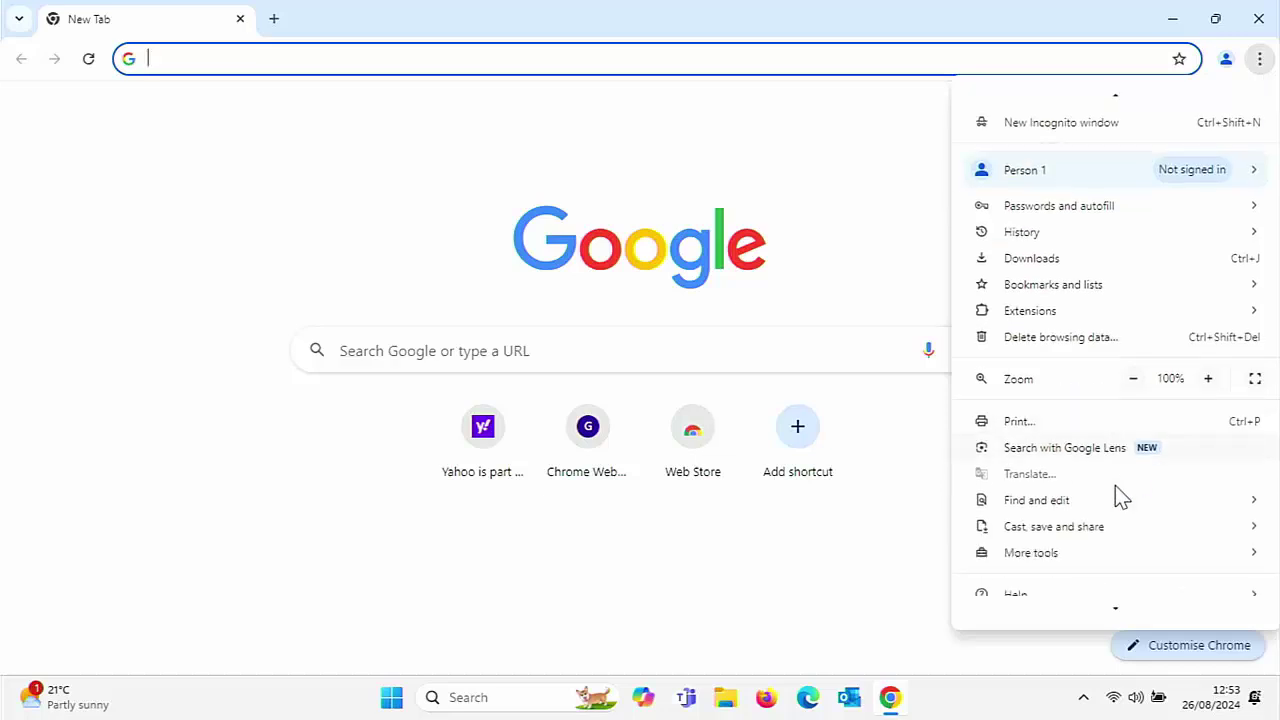
scroll(1122, 498, down, 1)
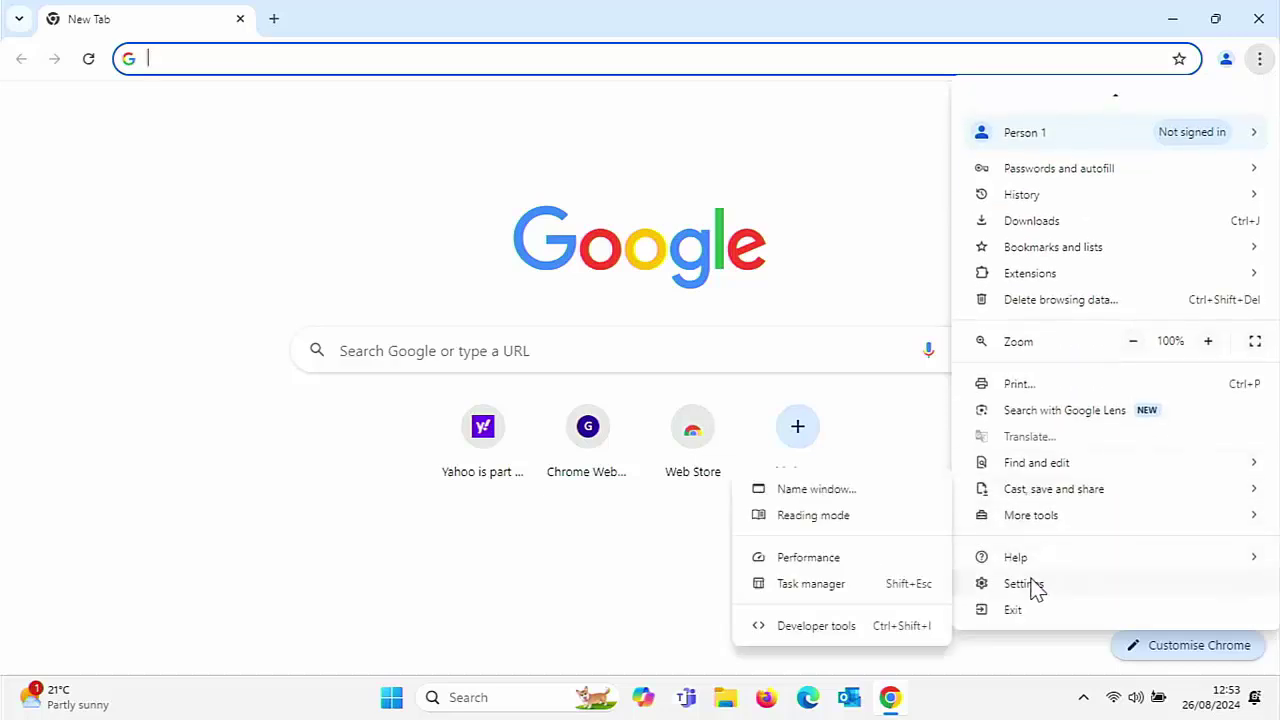
mouse_move(1030, 558)
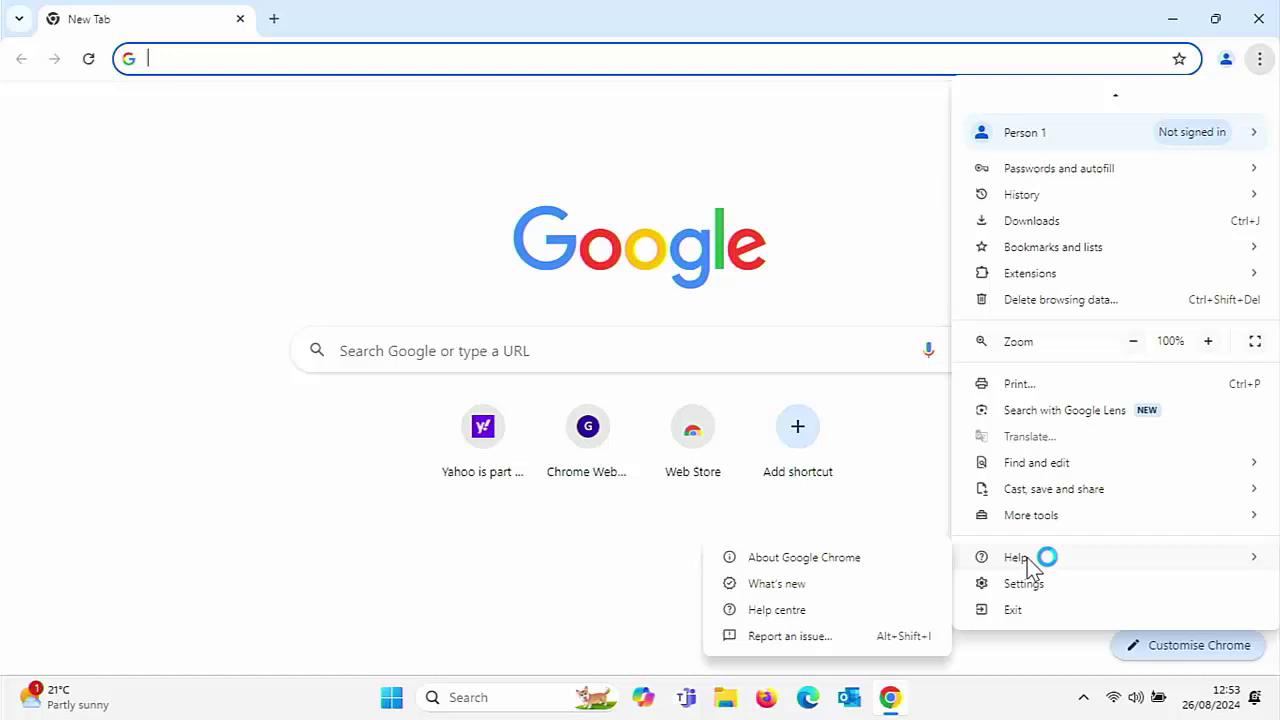
click(897, 566)
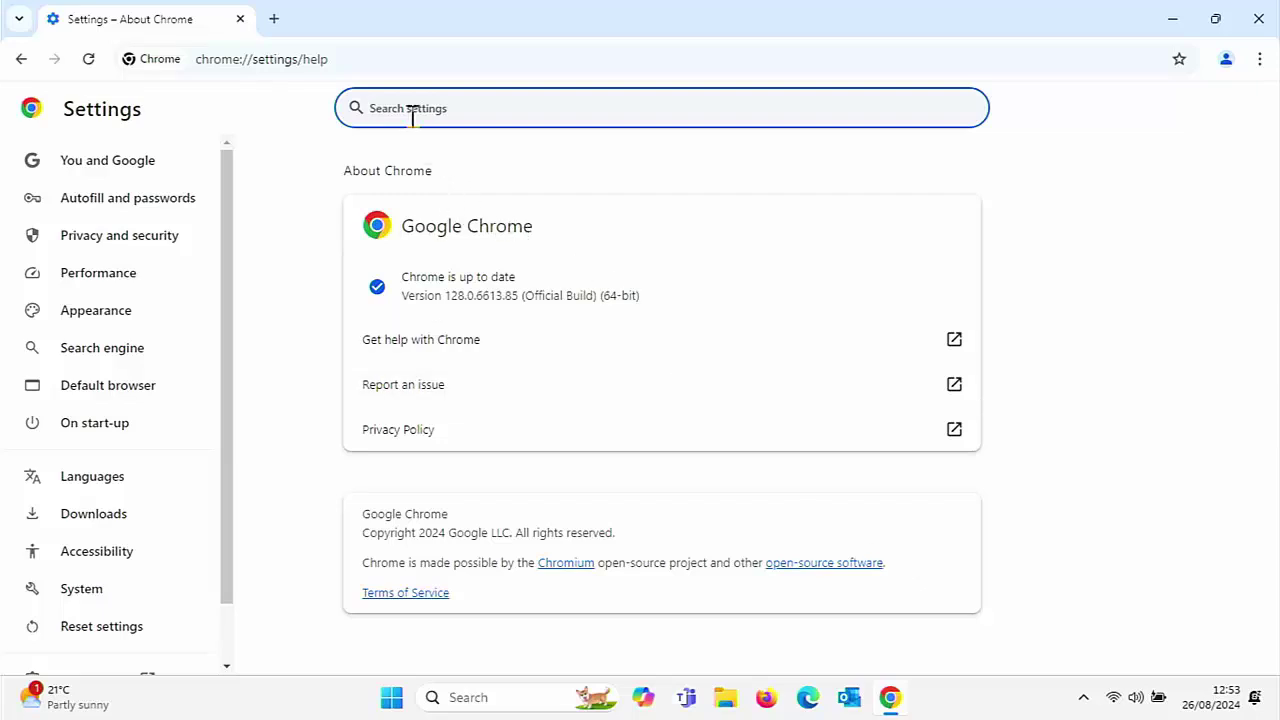
Go to cwtek.co.uk/wd and consent to the site's data use request
click(334, 60)
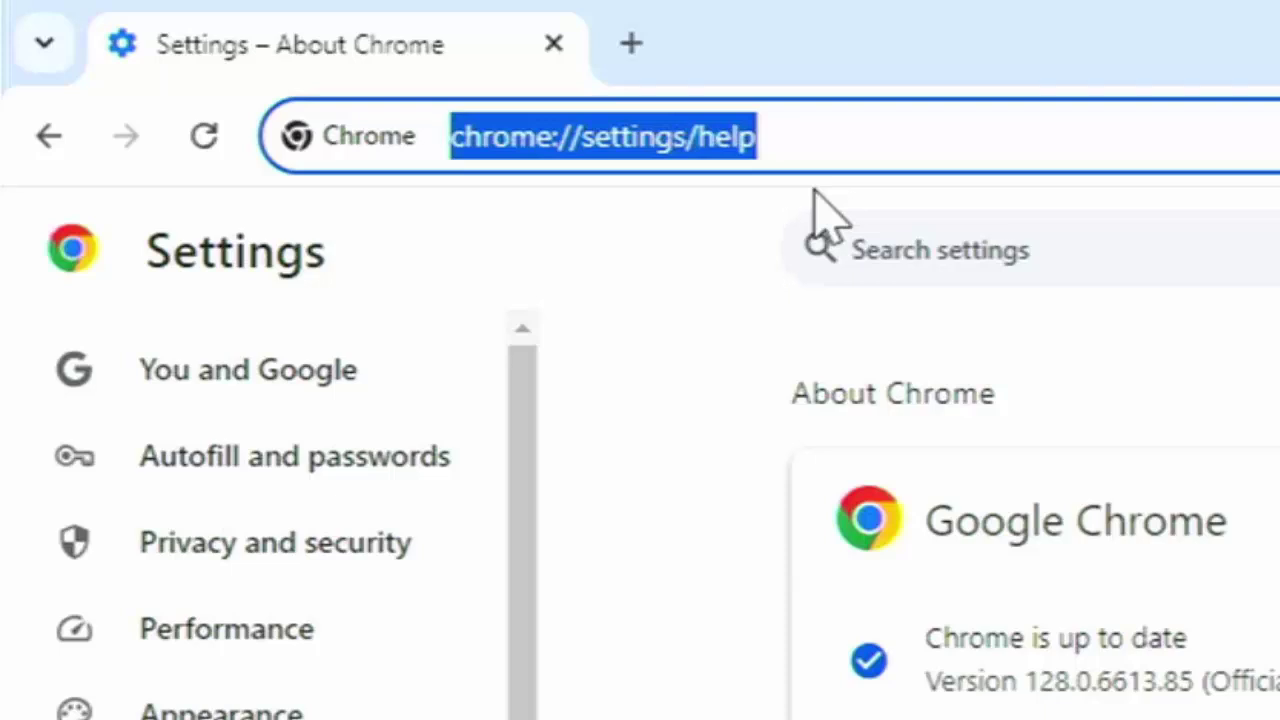
key(BackSpace)
text(cwtek.co.uk/wd)
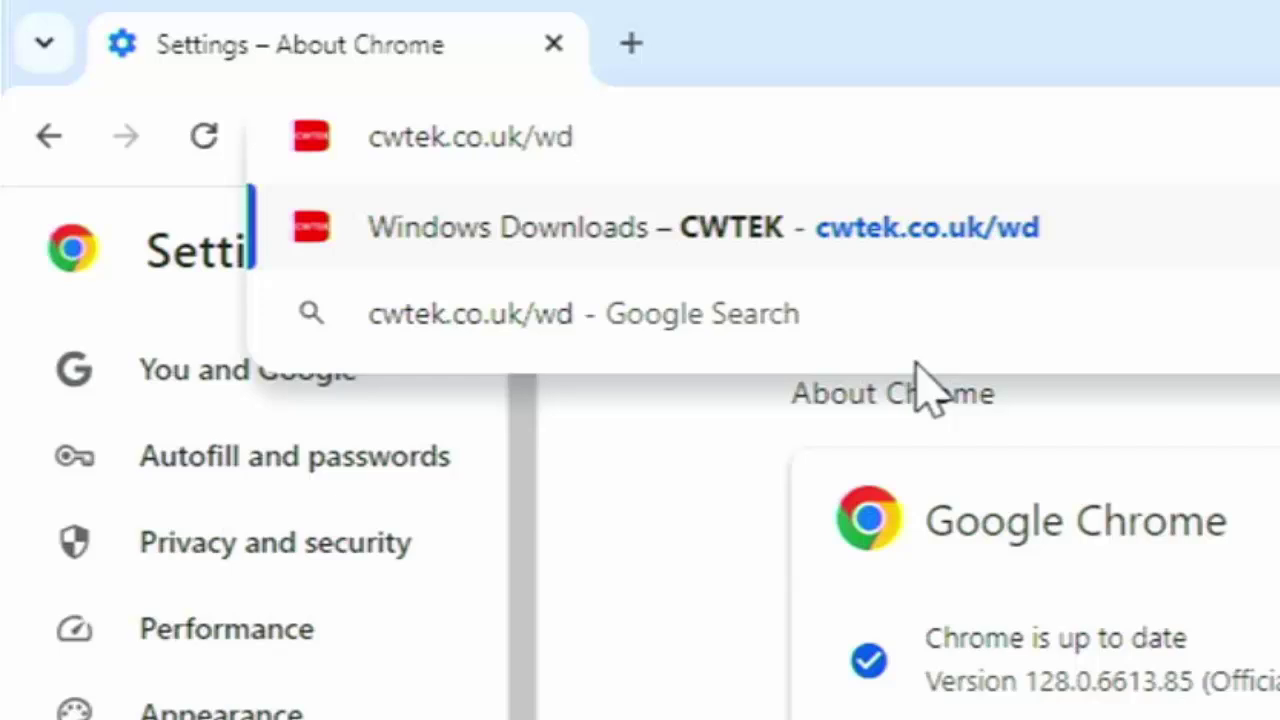
key(Return)
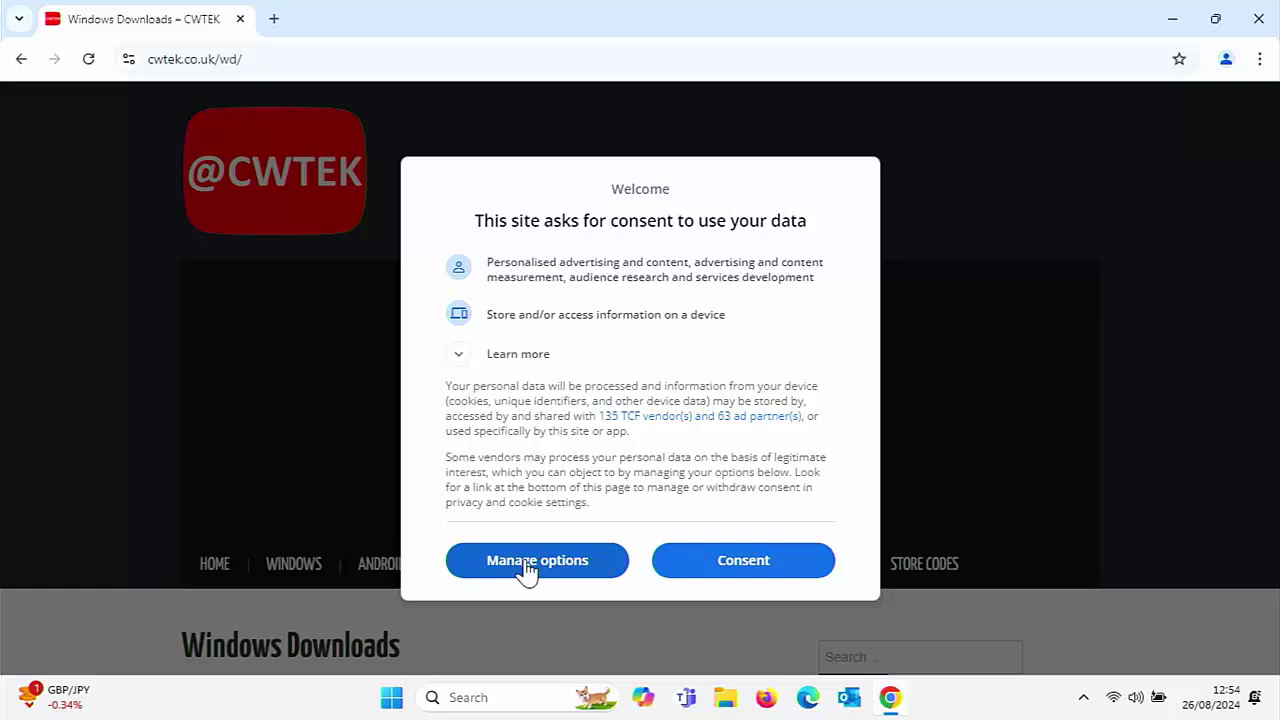
click(721, 559)
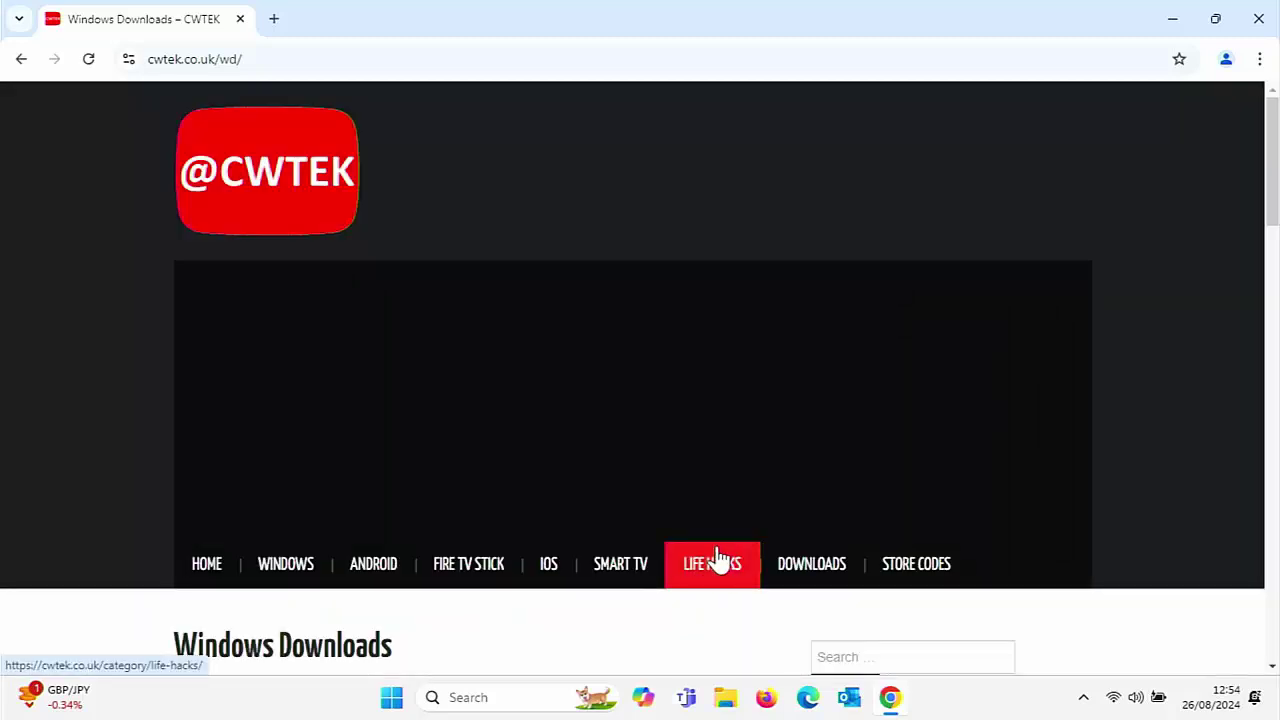
Follow the Google Chrome link under Essential Windows Downloads and download the standalone Chrome installer
scroll(718, 558, down, 4)
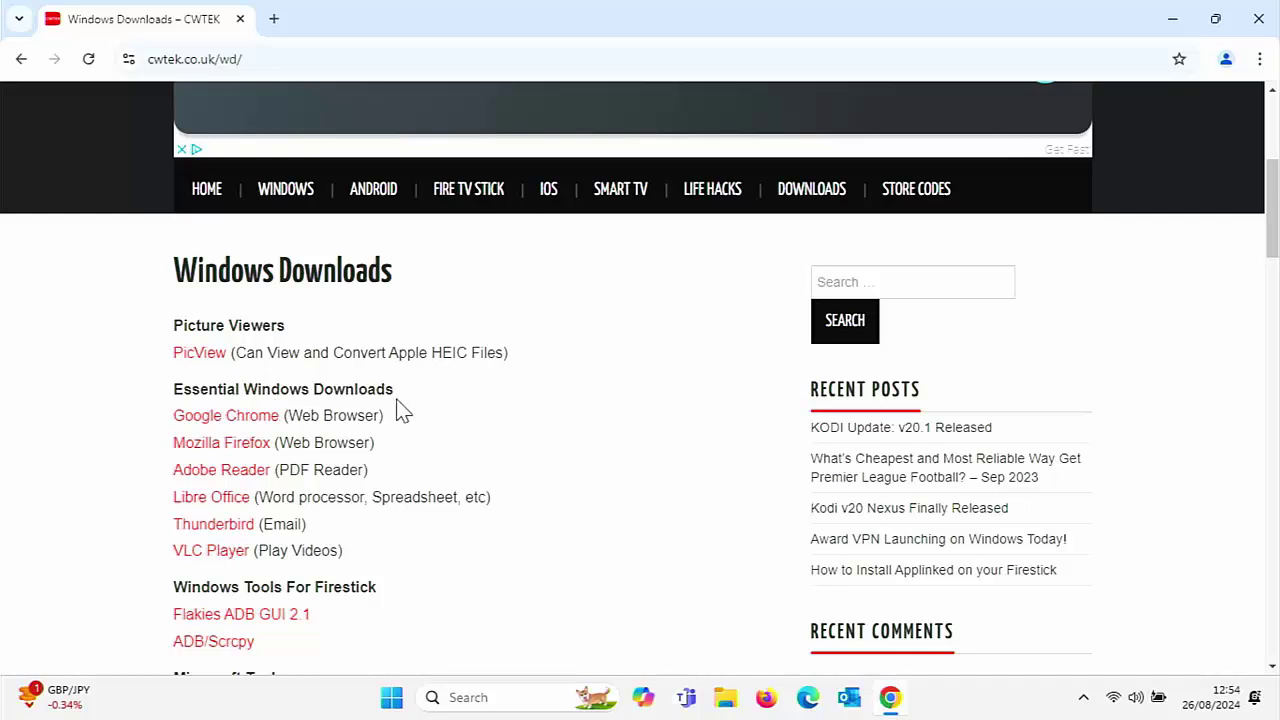
click(222, 430)
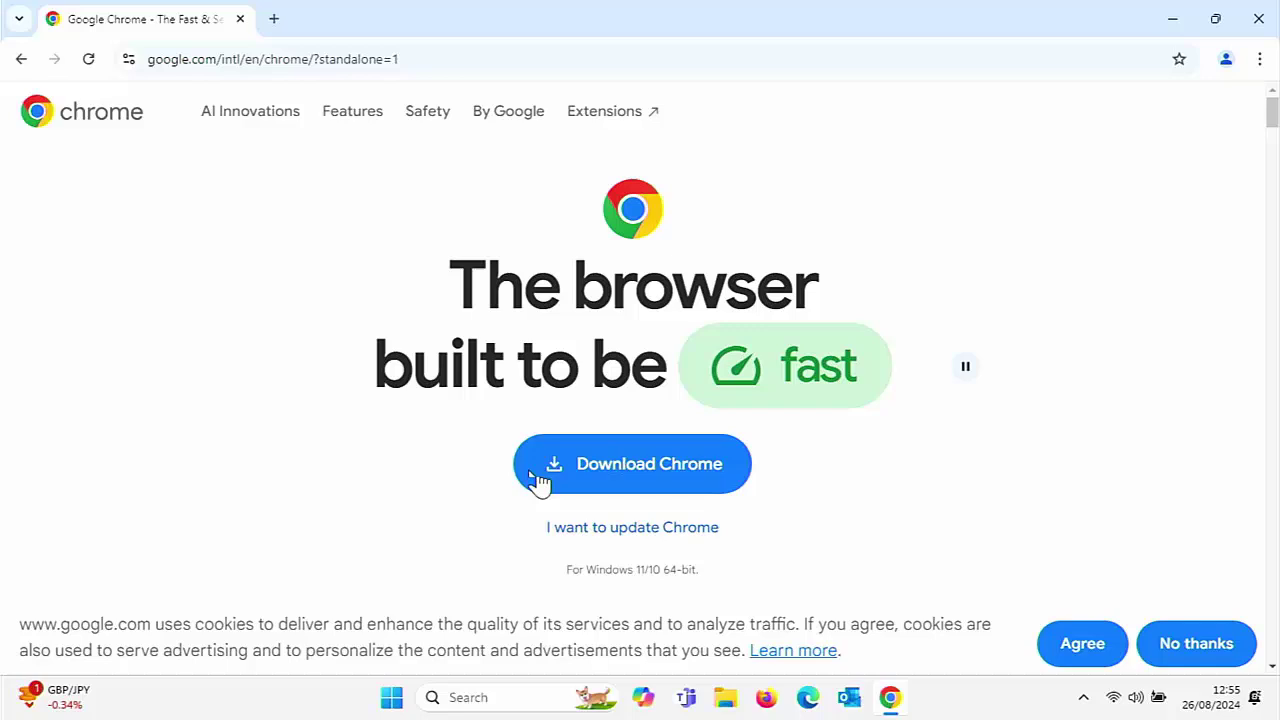
click(596, 488)
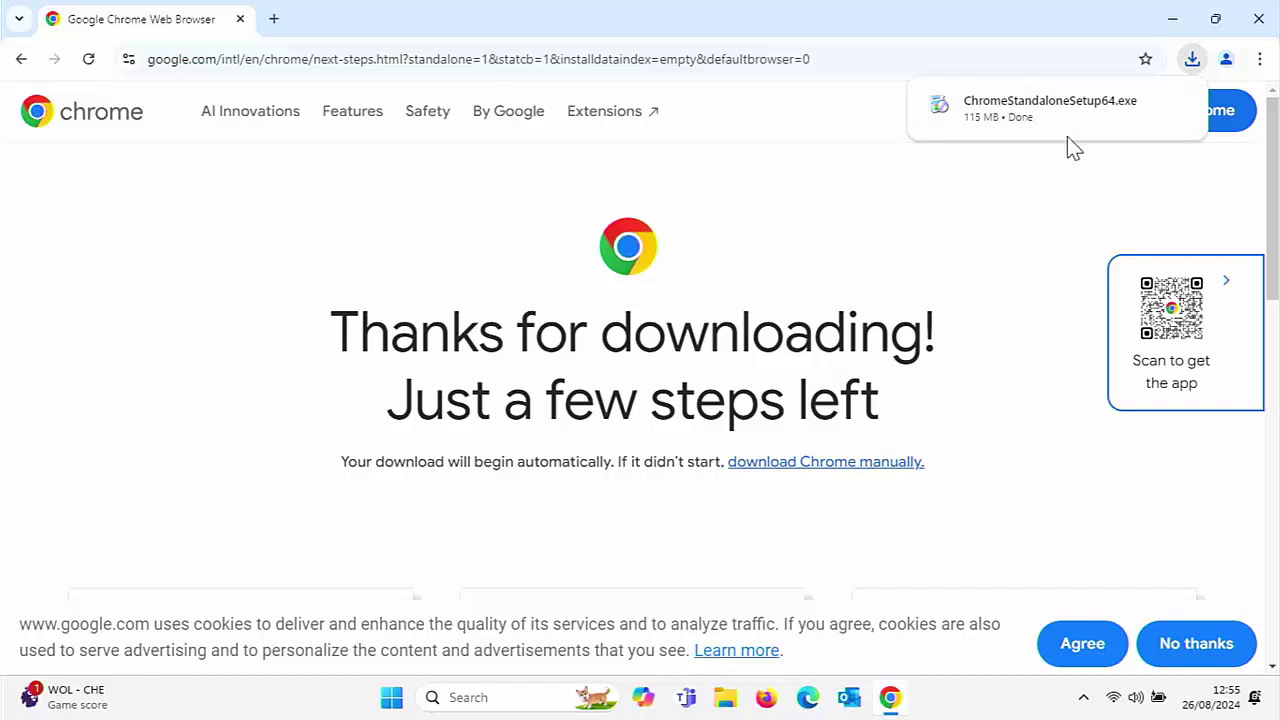
Close Chrome and run ChromeStandaloneSetup64 from the Downloads folder, allowing the Google Chrome Installer to make changes to the device
click(1258, 22)
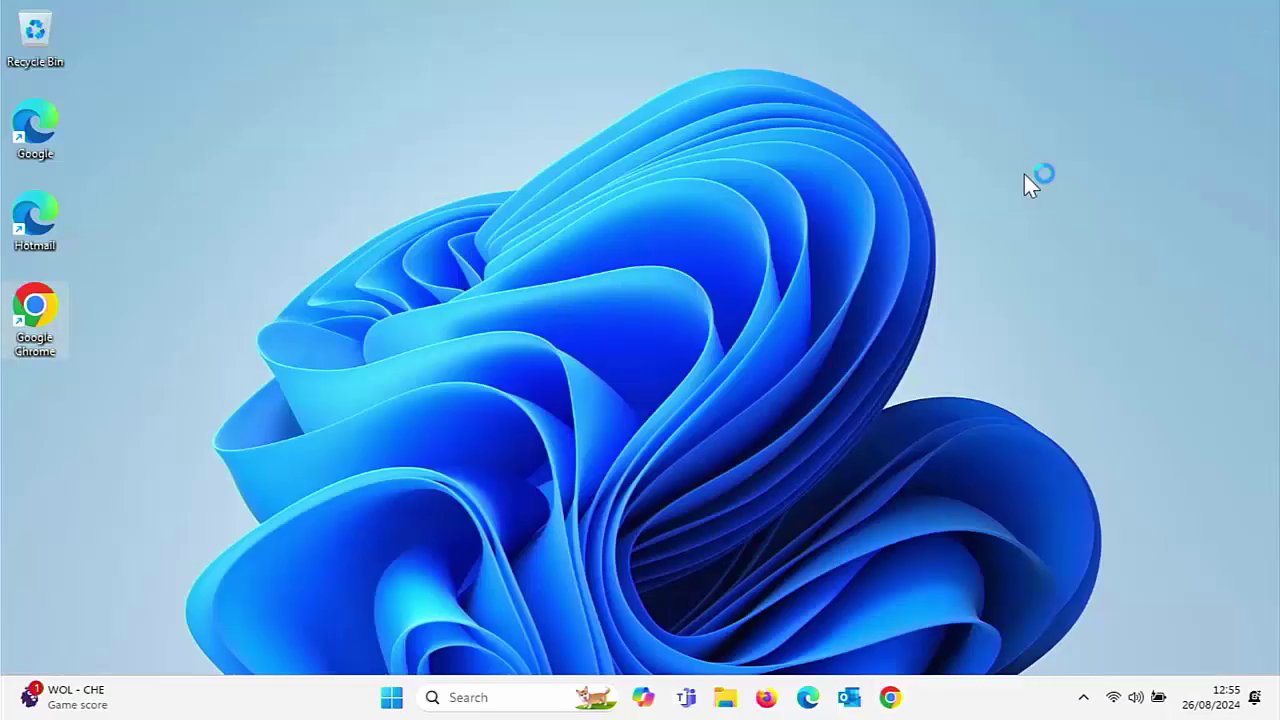
click(724, 700)
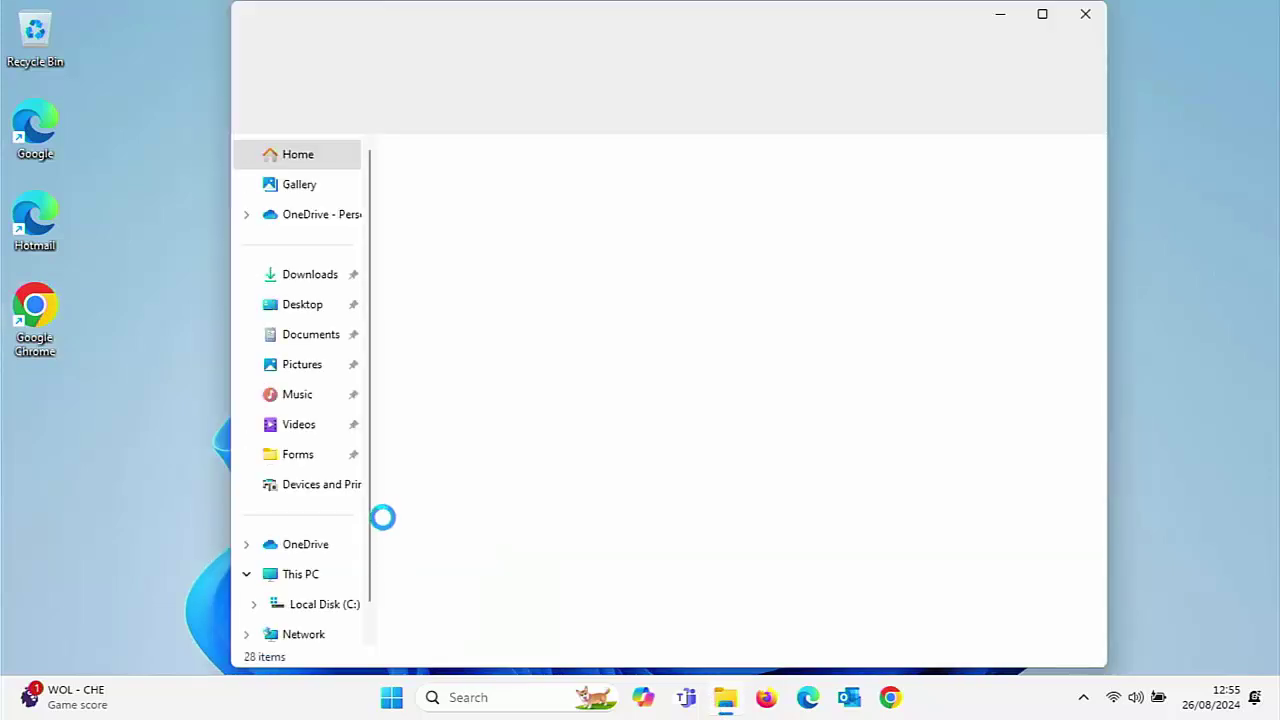
click(312, 275)
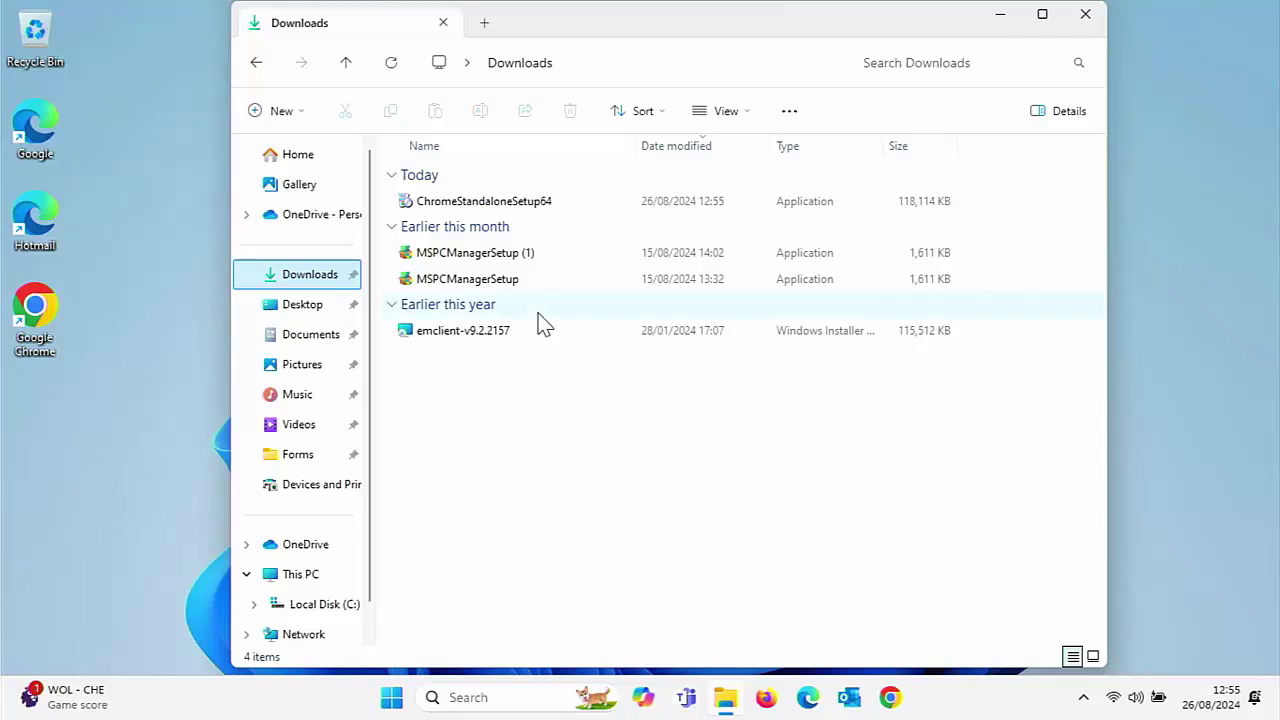
double_click(496, 207)
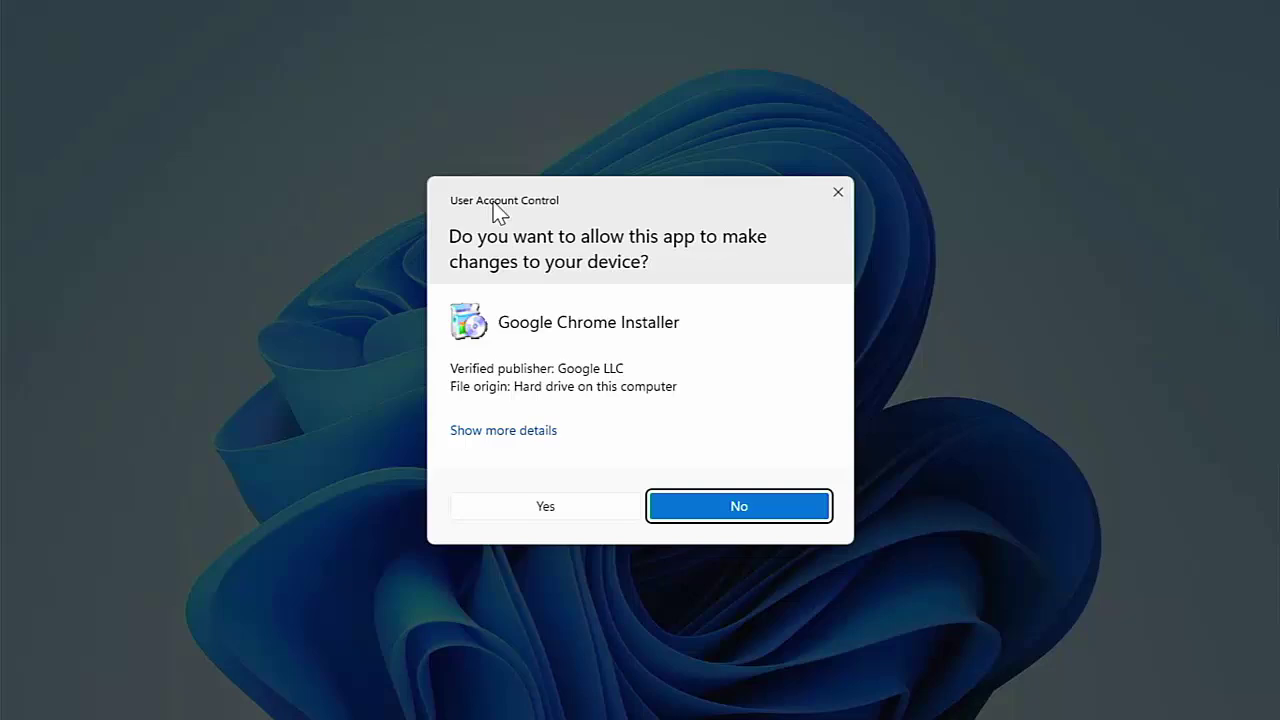
click(503, 506)
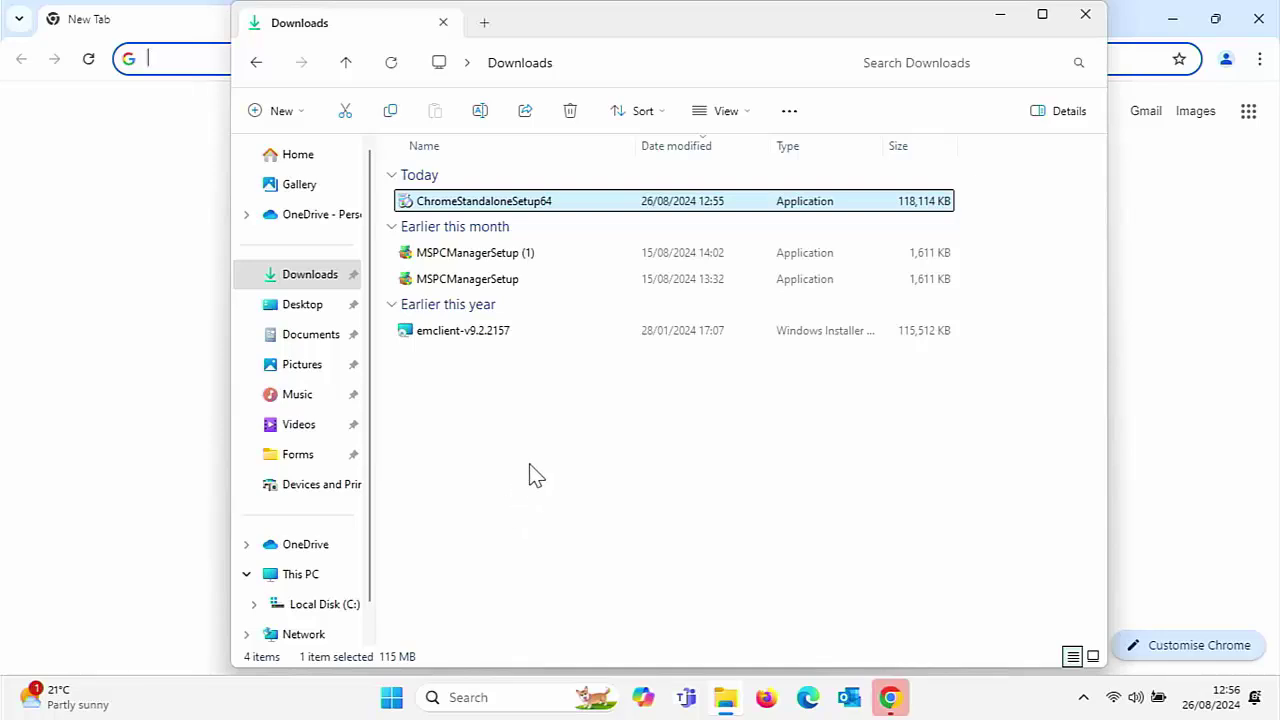
Close the Downloads folder window and check Chrome's version and update status on its About Google Chrome page
click(1093, 16)
click(1261, 59)
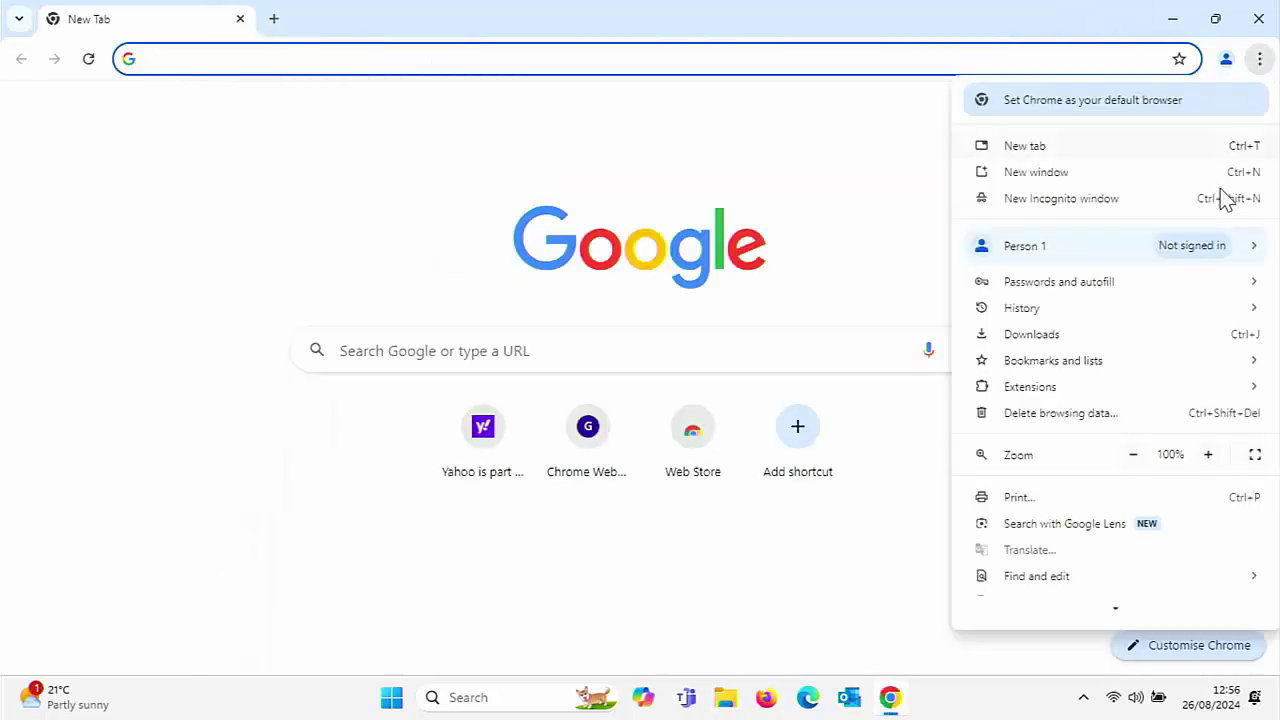
scroll(1100, 514, down, 3)
mouse_move(1066, 556)
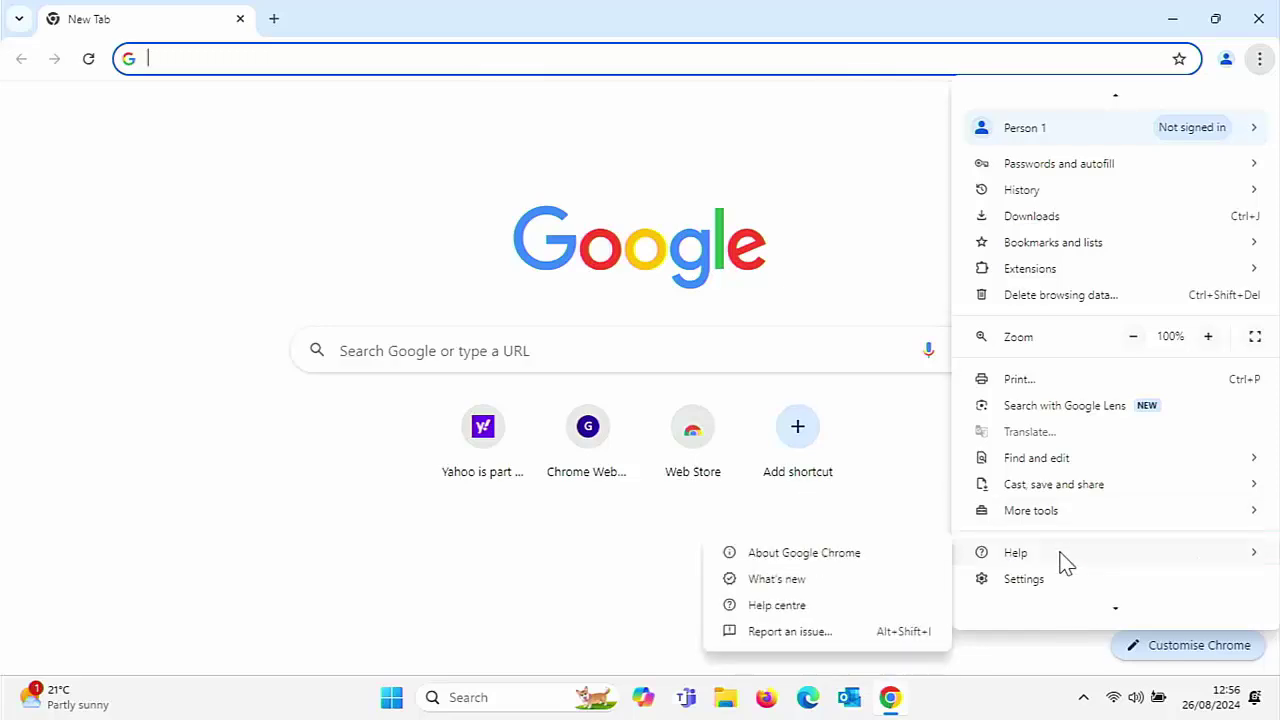
click(906, 554)
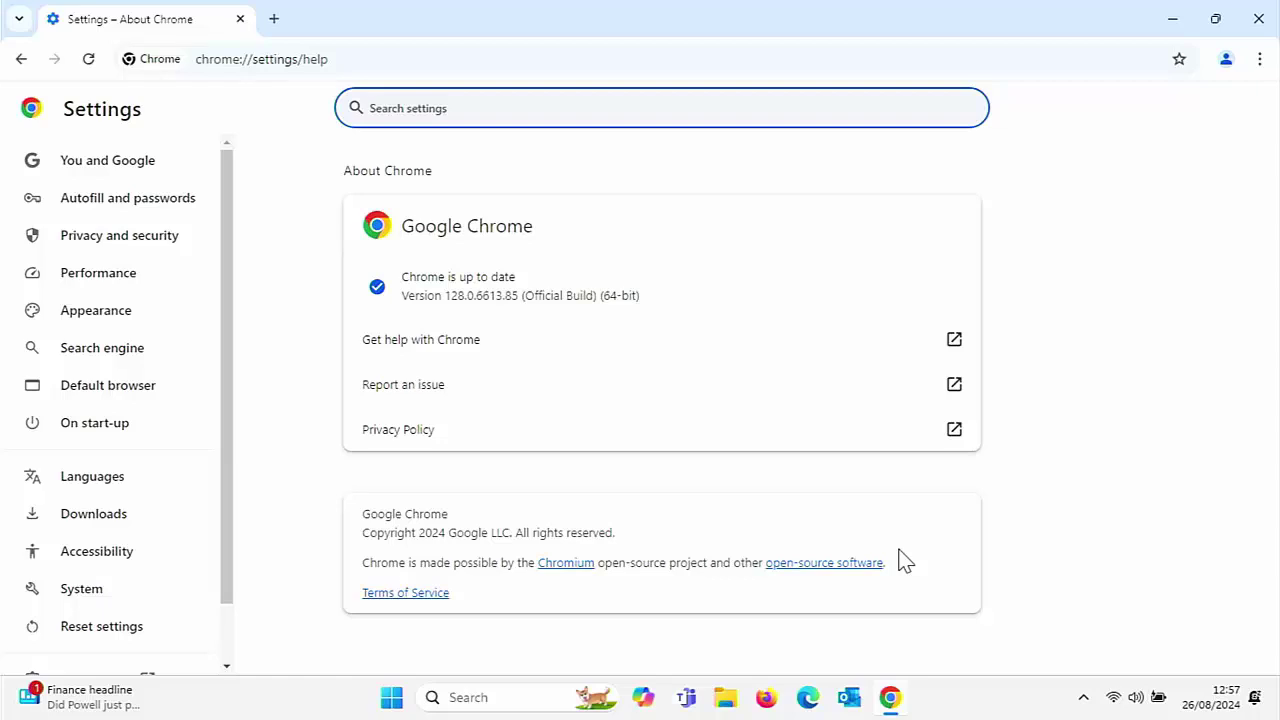
View the Chrome profile's sync option without turning sync on
click(1226, 60)
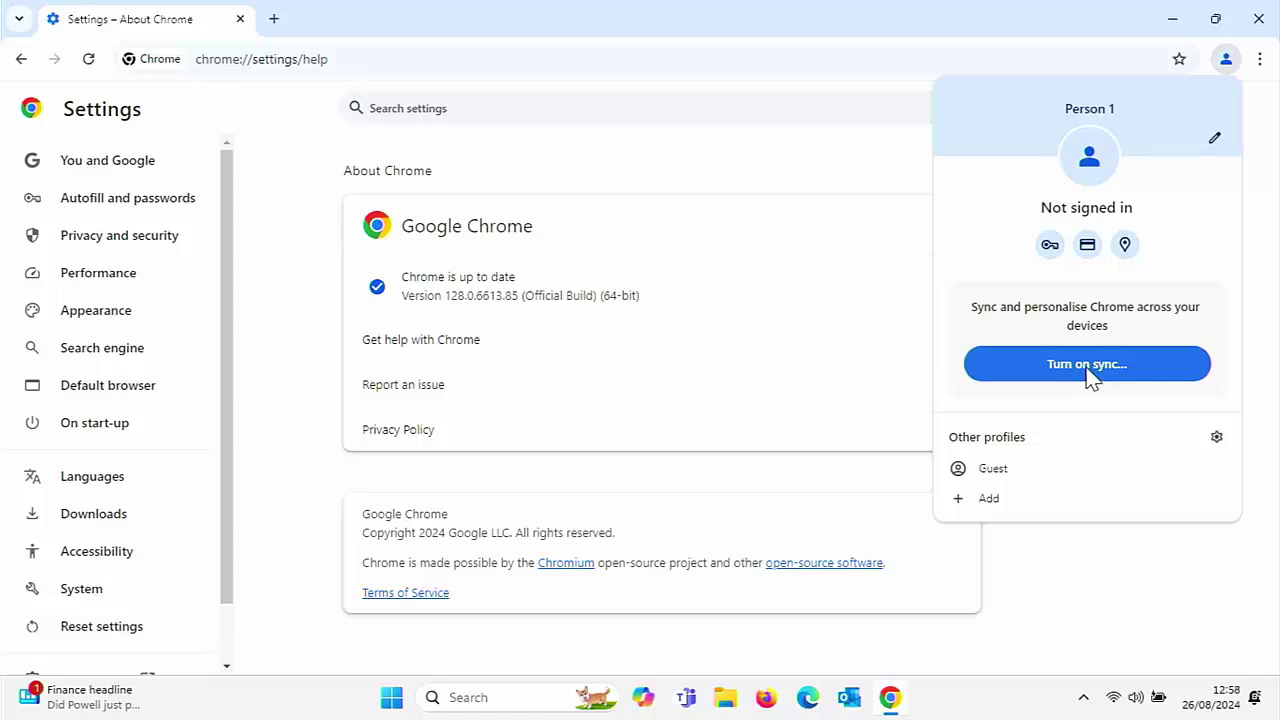
click(728, 174)
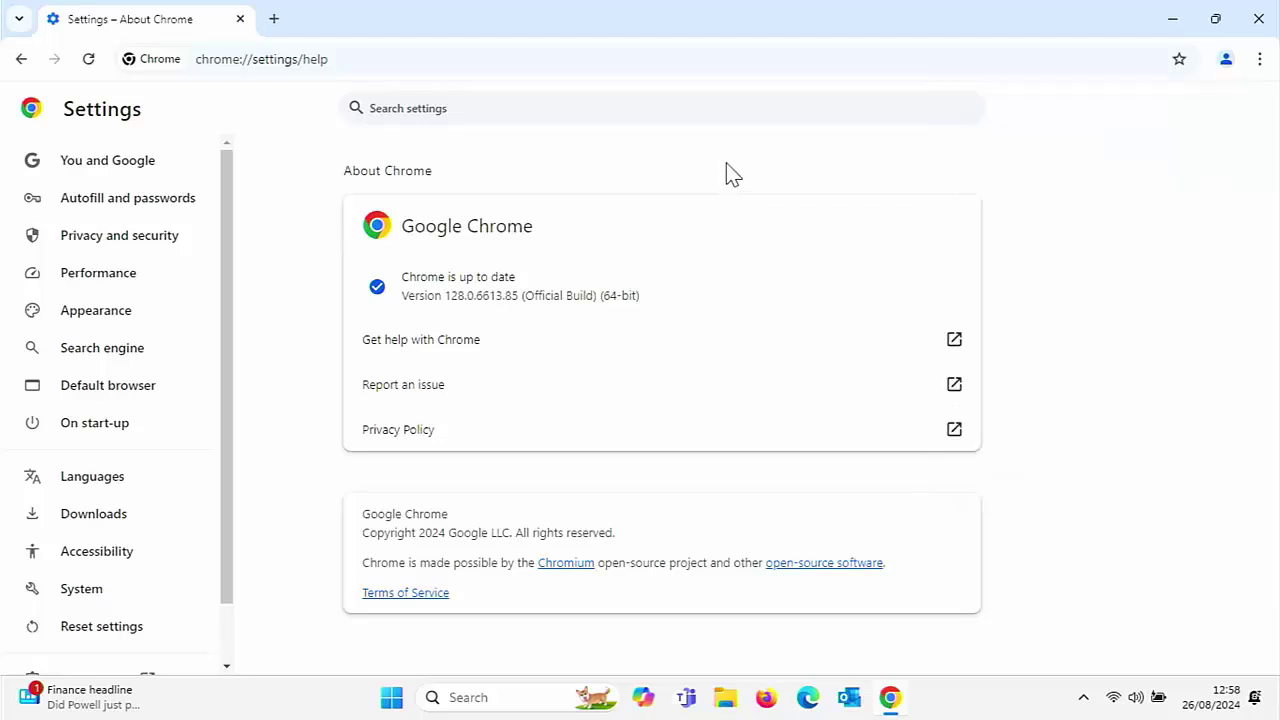
click(1228, 60)
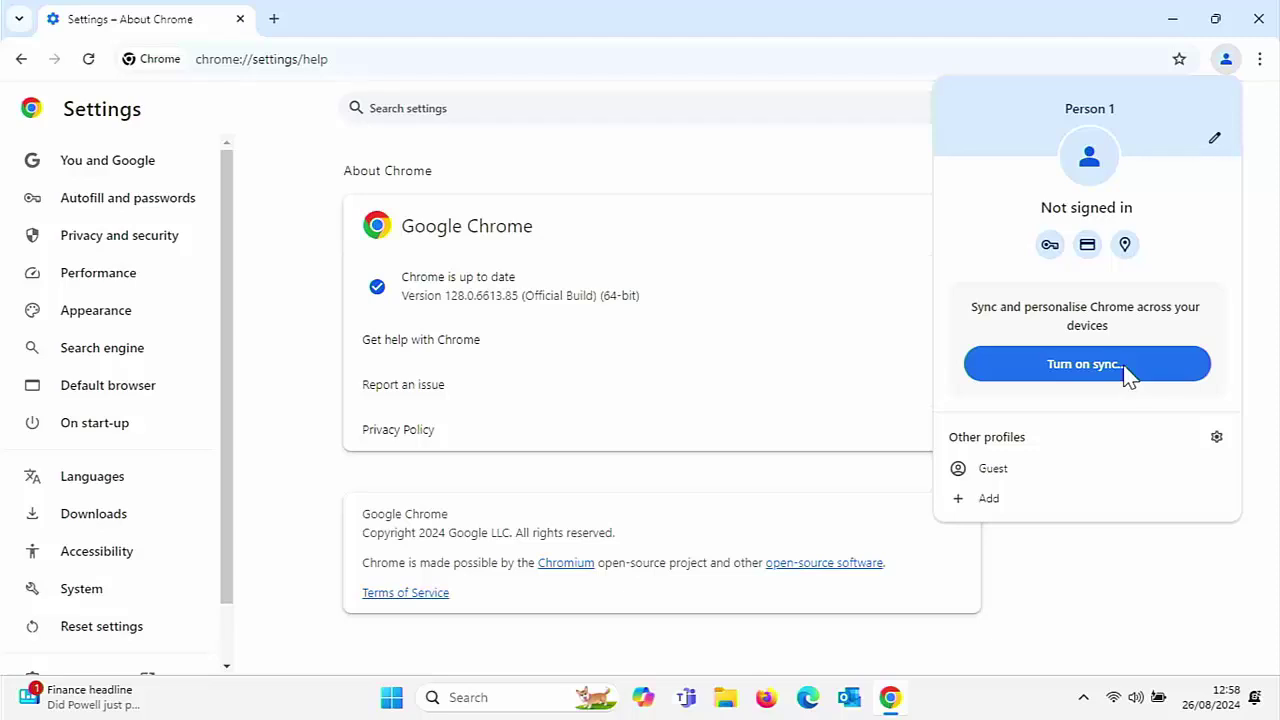
key(Escape)
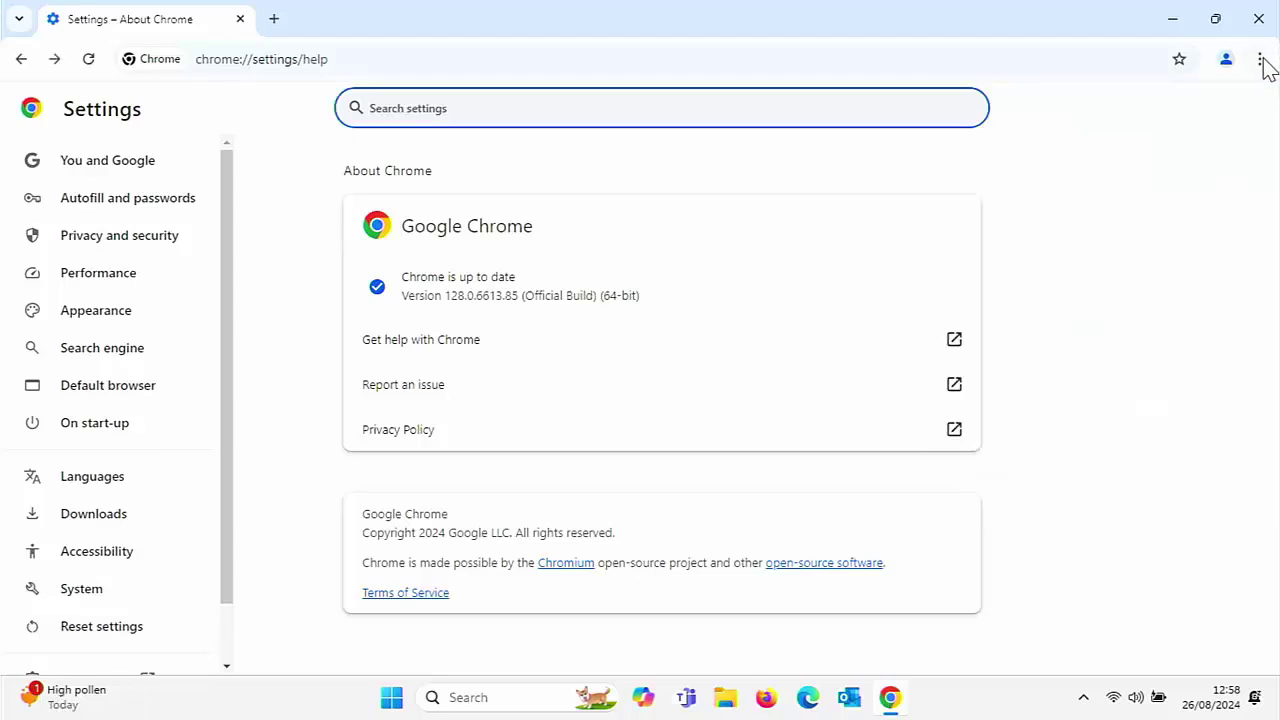
Search Chrome's settings for "passwords" and open the settings of Google Password Manager
click(1261, 60)
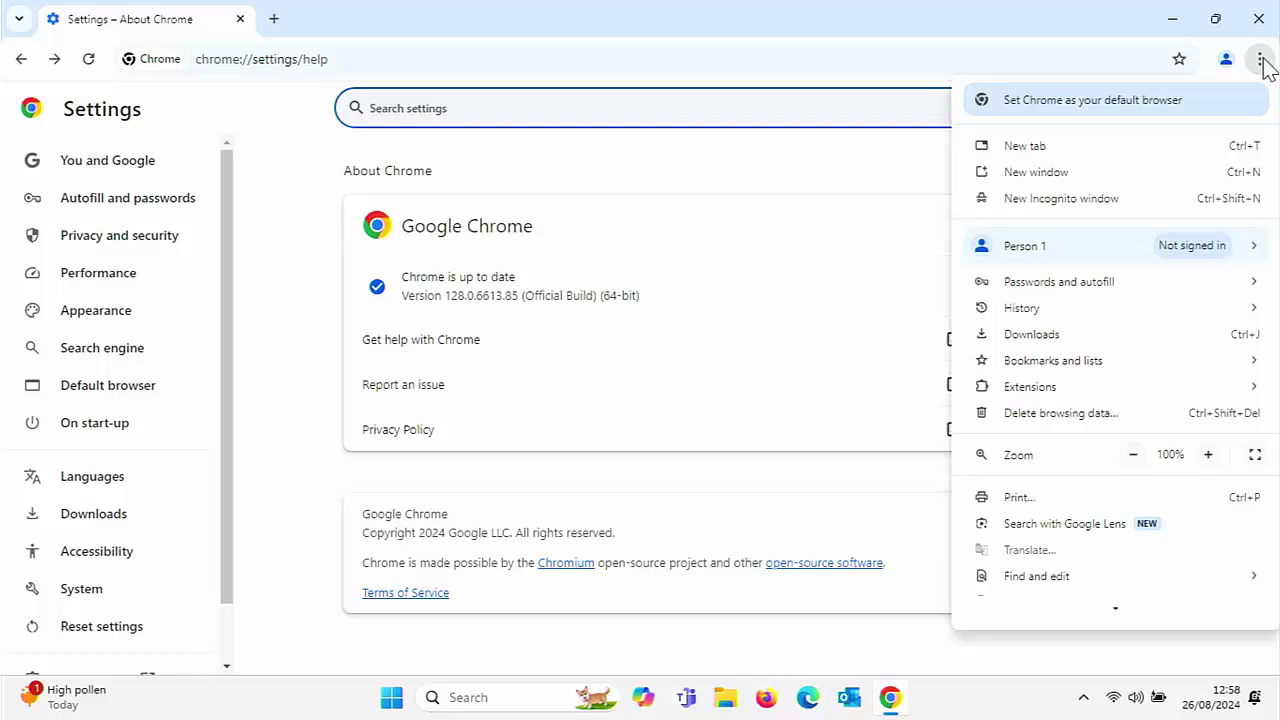
scroll(1200, 325, down, 3)
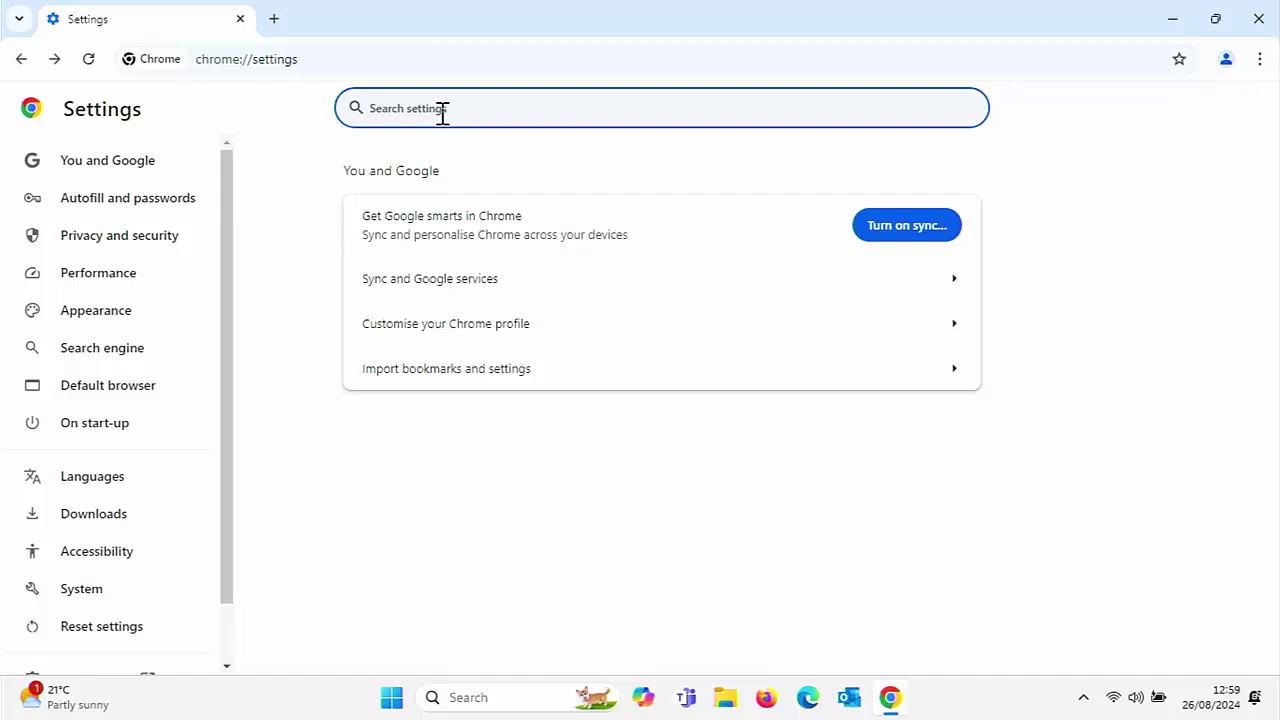
text(passwords)
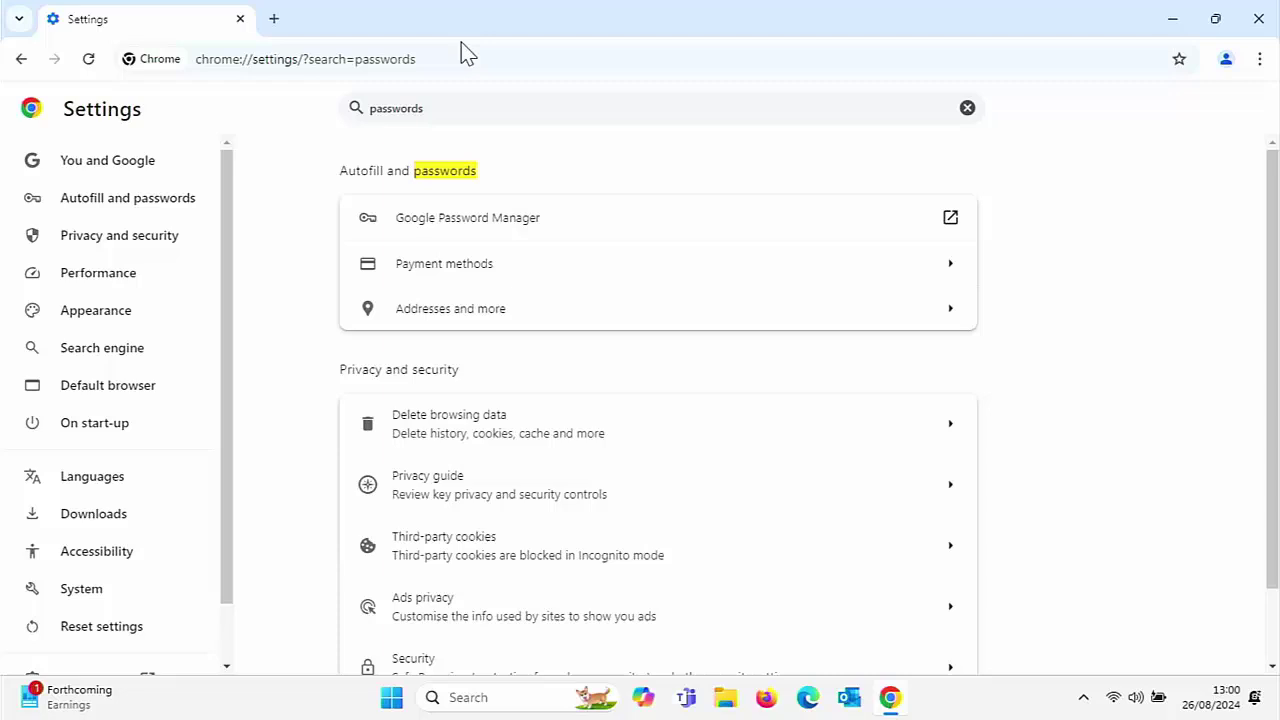
click(418, 214)
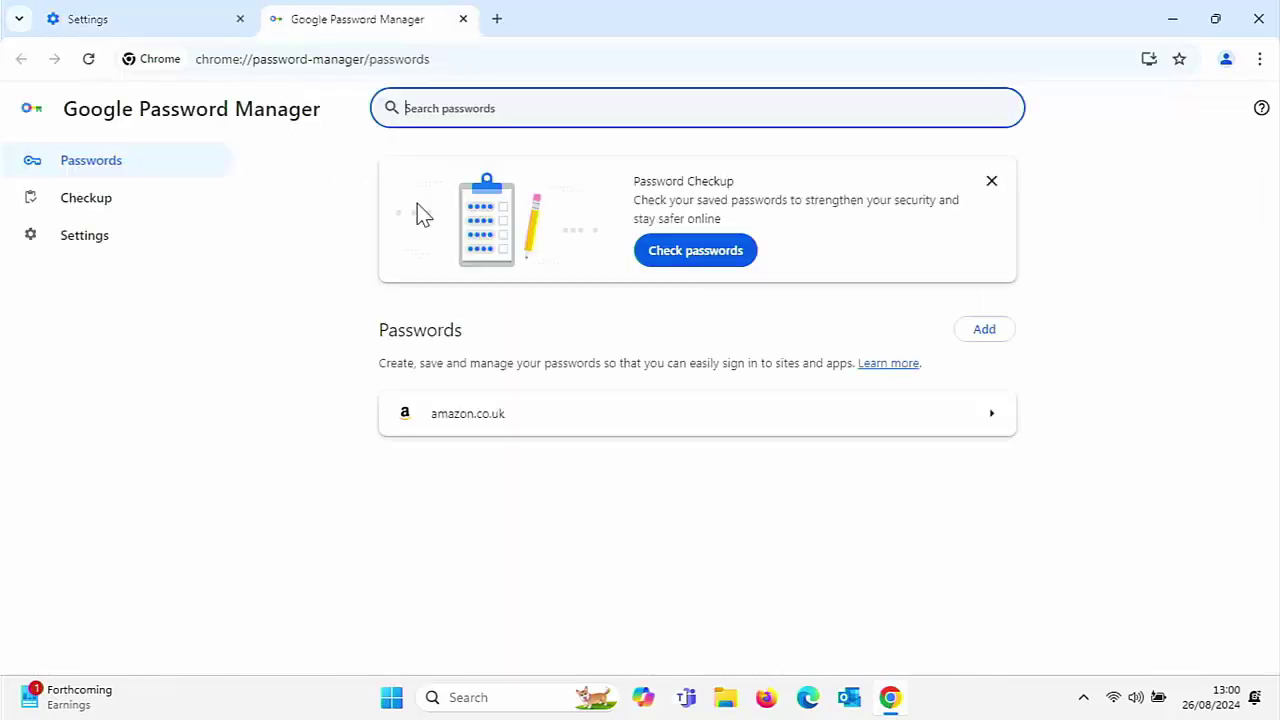
click(92, 242)
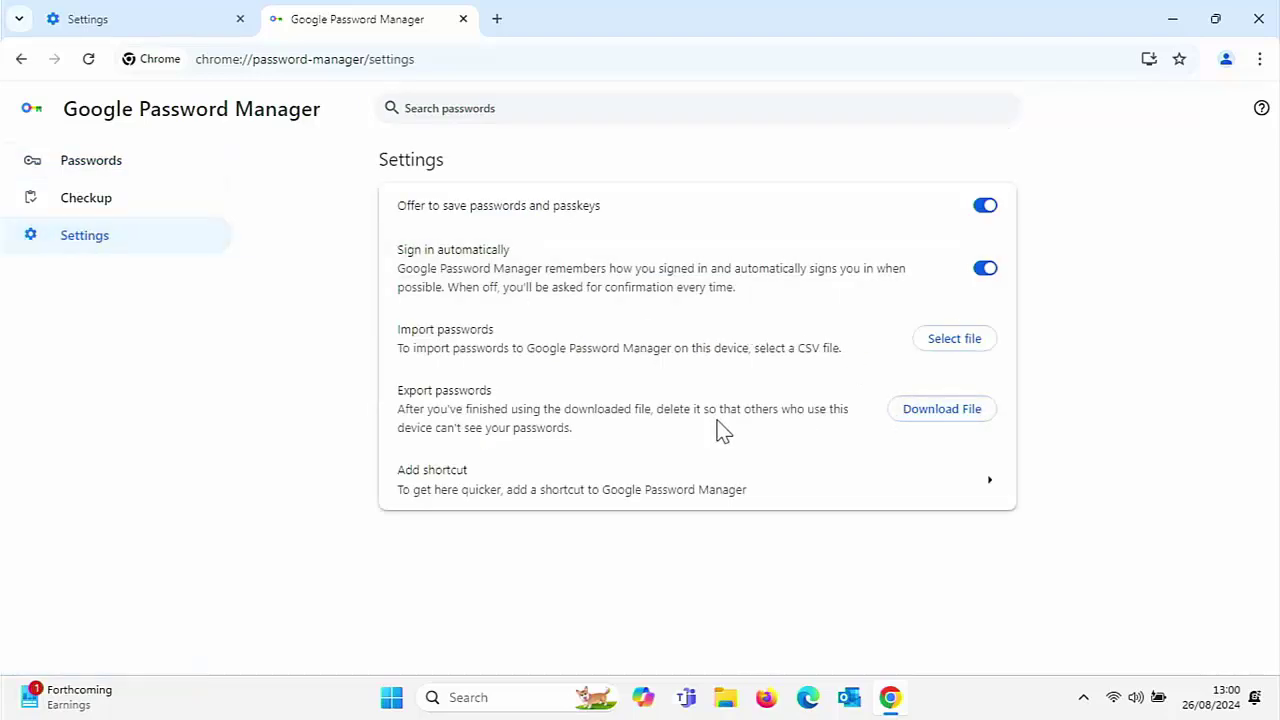
Export the saved passwords to the Documents folder as a comma-separated values file named Chrome Passwords
click(925, 412)
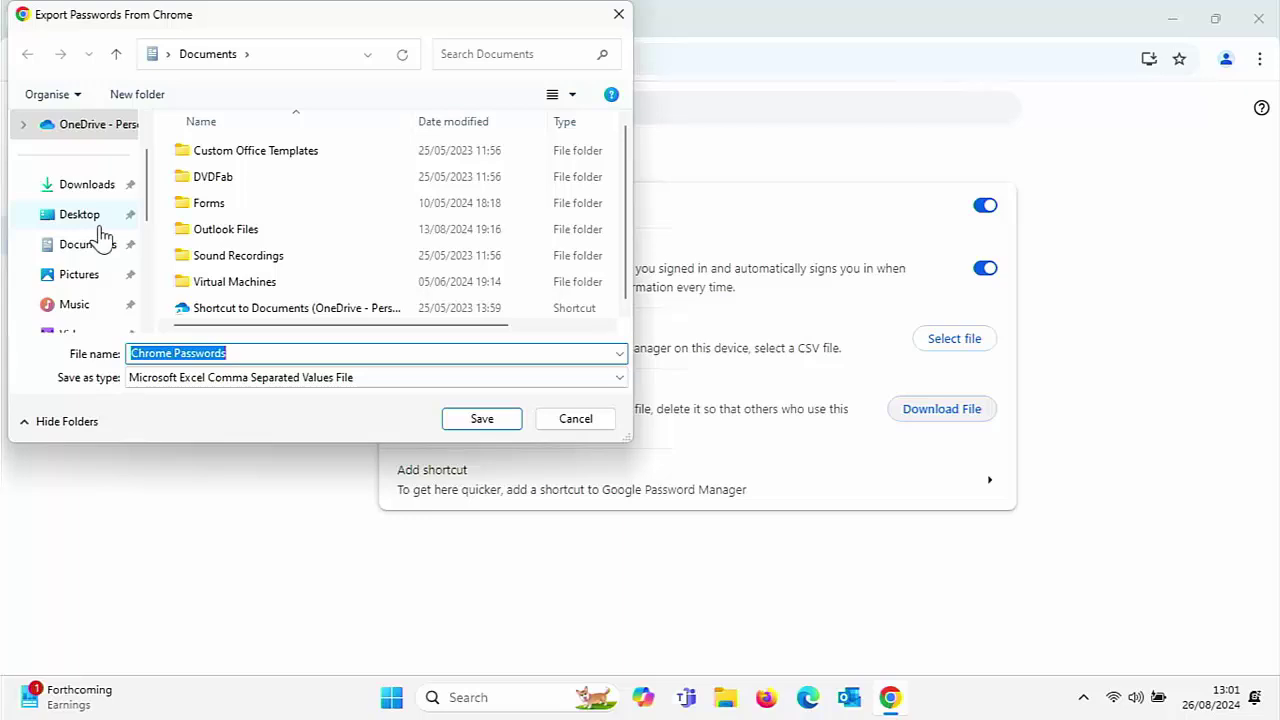
click(68, 246)
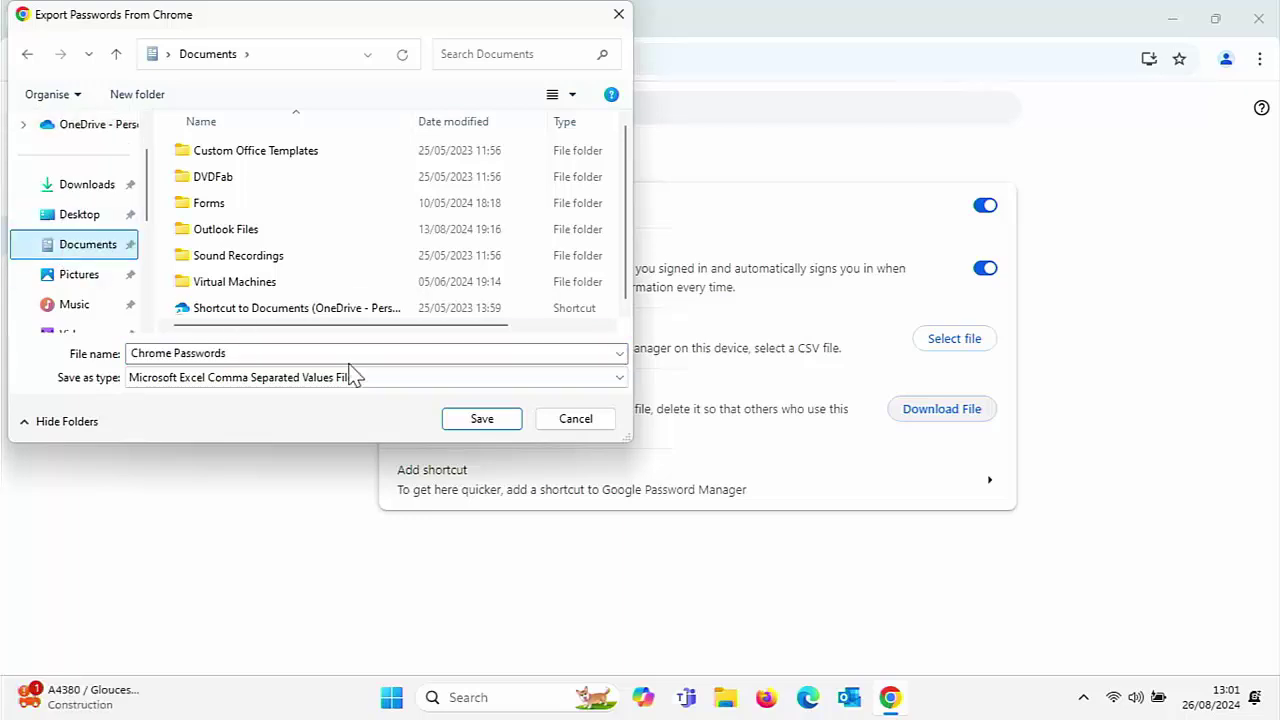
click(490, 424)
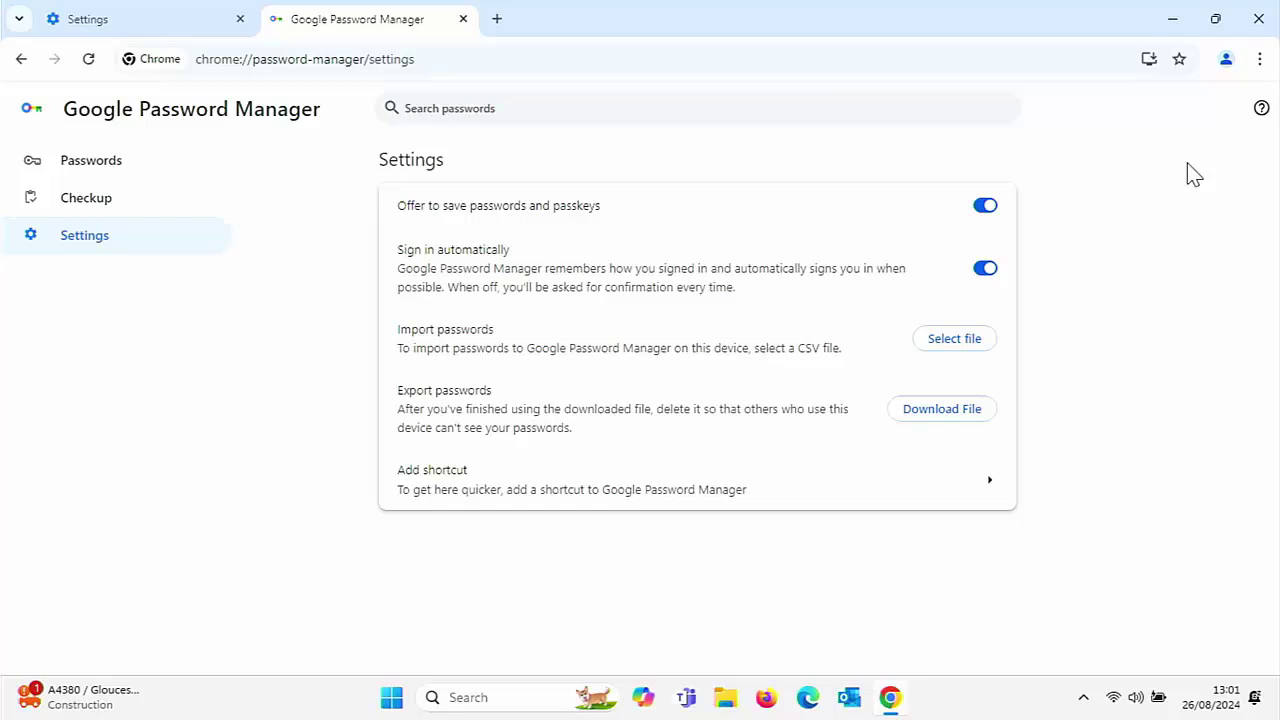
Open Chrome's Bookmark manager and show the Other bookmarks folder
click(1260, 62)
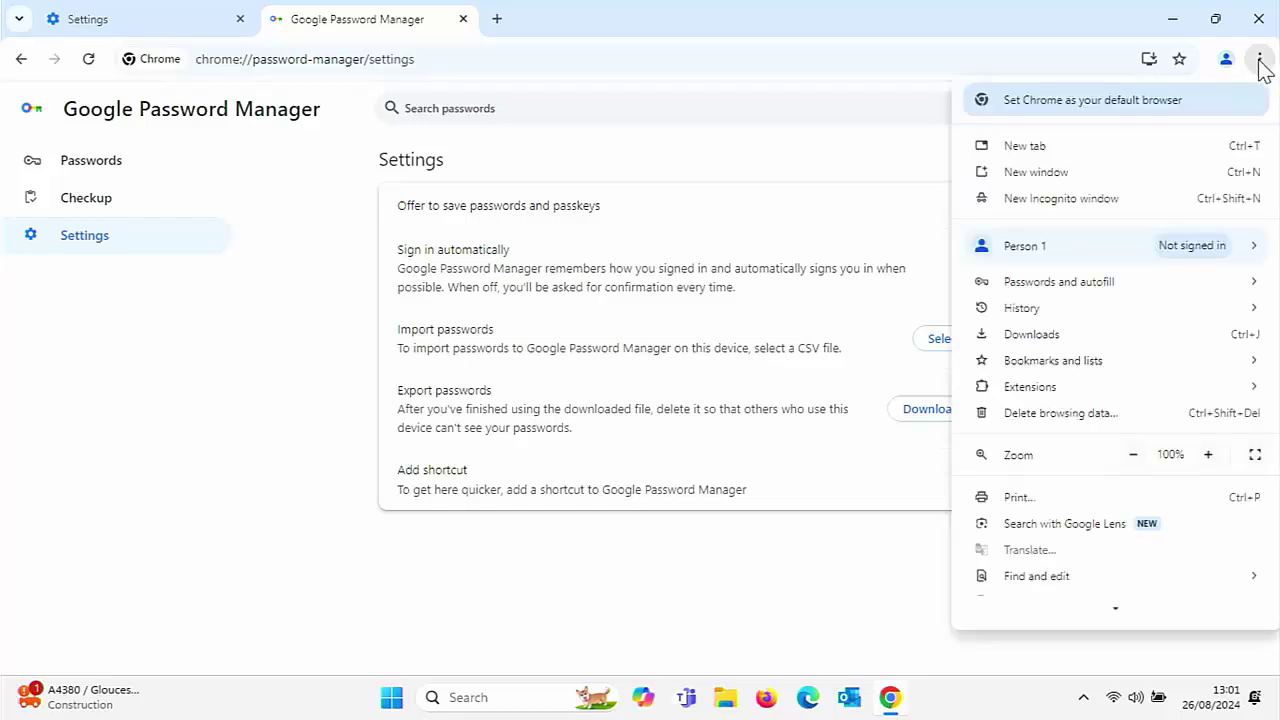
mouse_move(1059, 366)
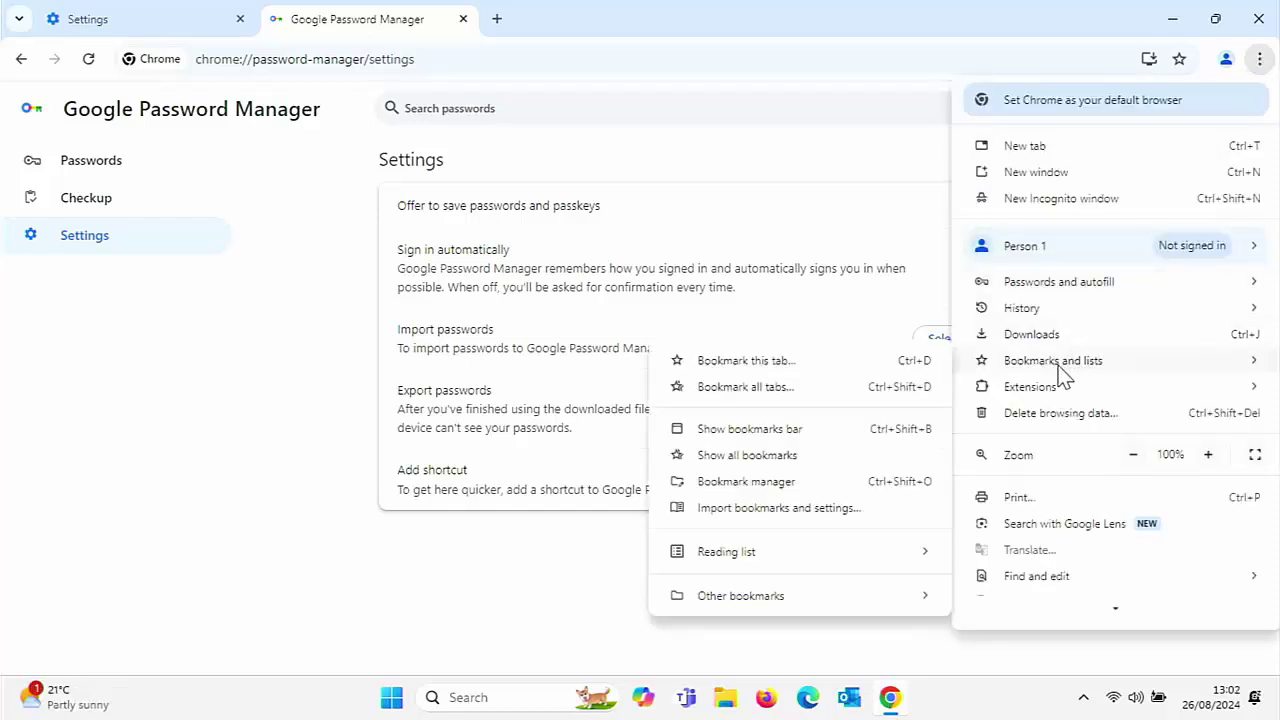
click(780, 490)
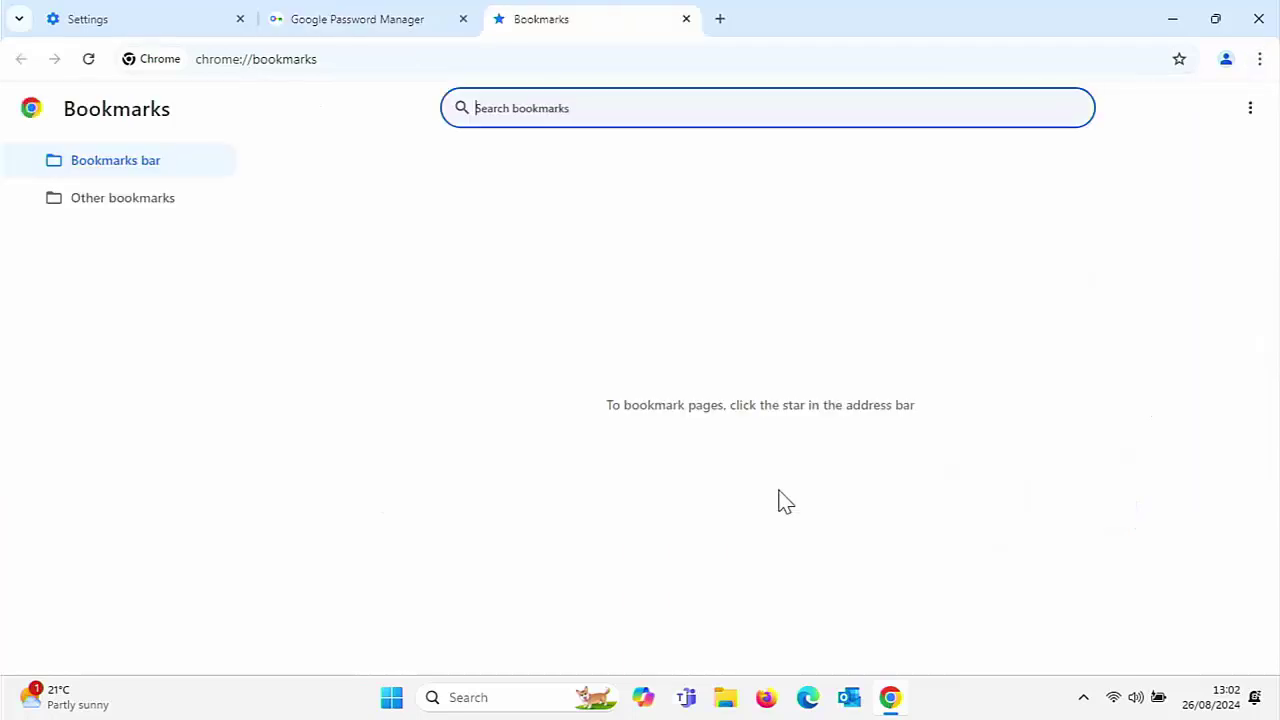
click(146, 212)
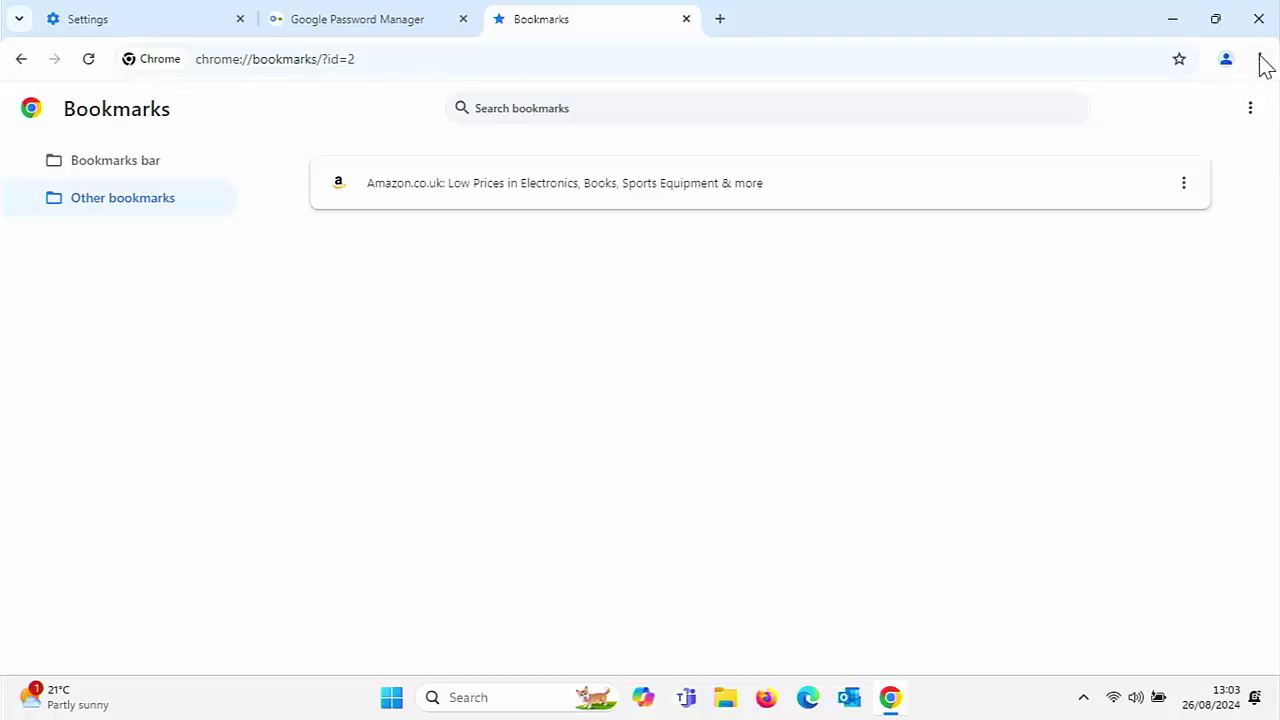
Export the bookmarks to the Documents folder as the HTML document bookmarks_26_08_2024
click(1248, 112)
click(1179, 295)
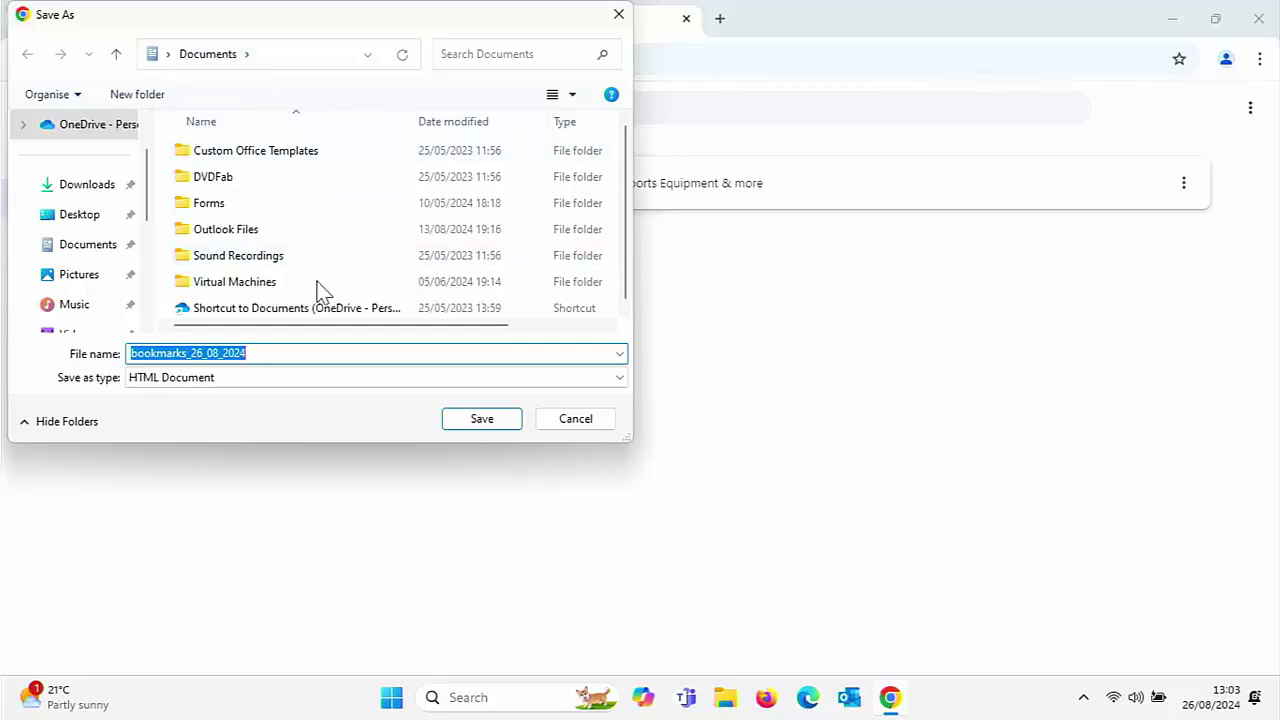
click(468, 426)
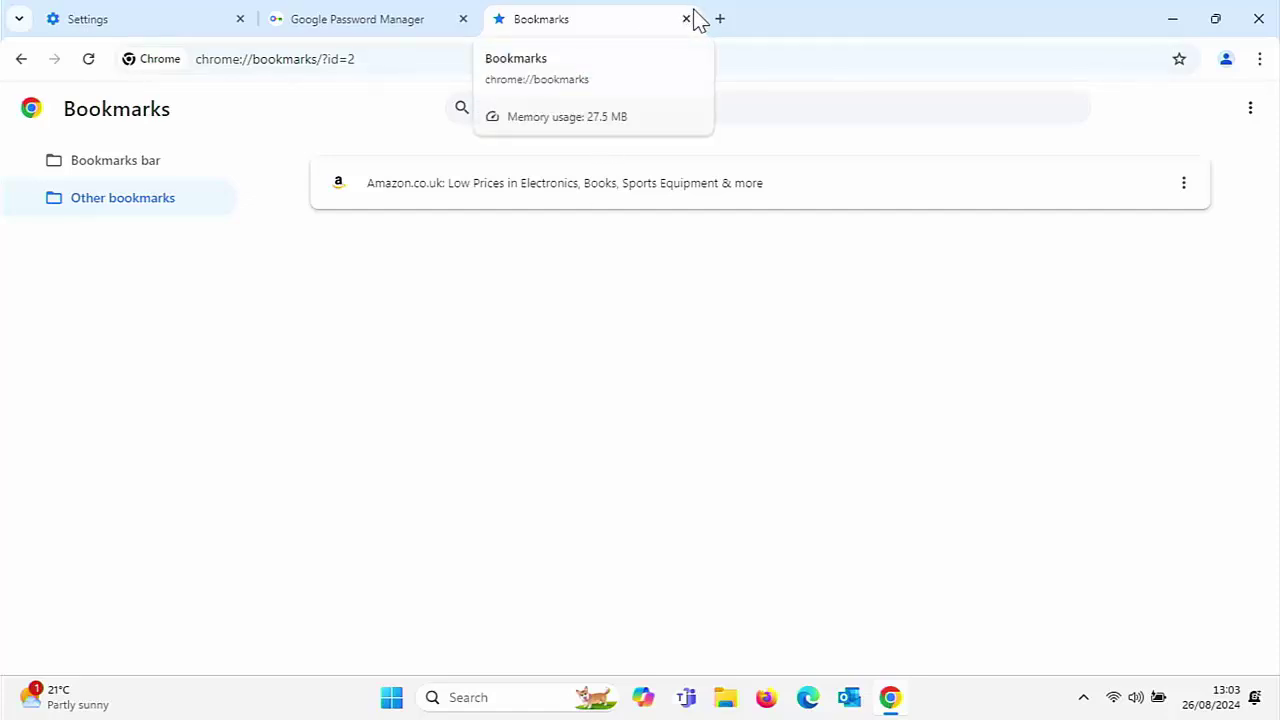
Close Chrome and open the Installed apps list in Windows Settings by searching for "apps"
click(1259, 19)
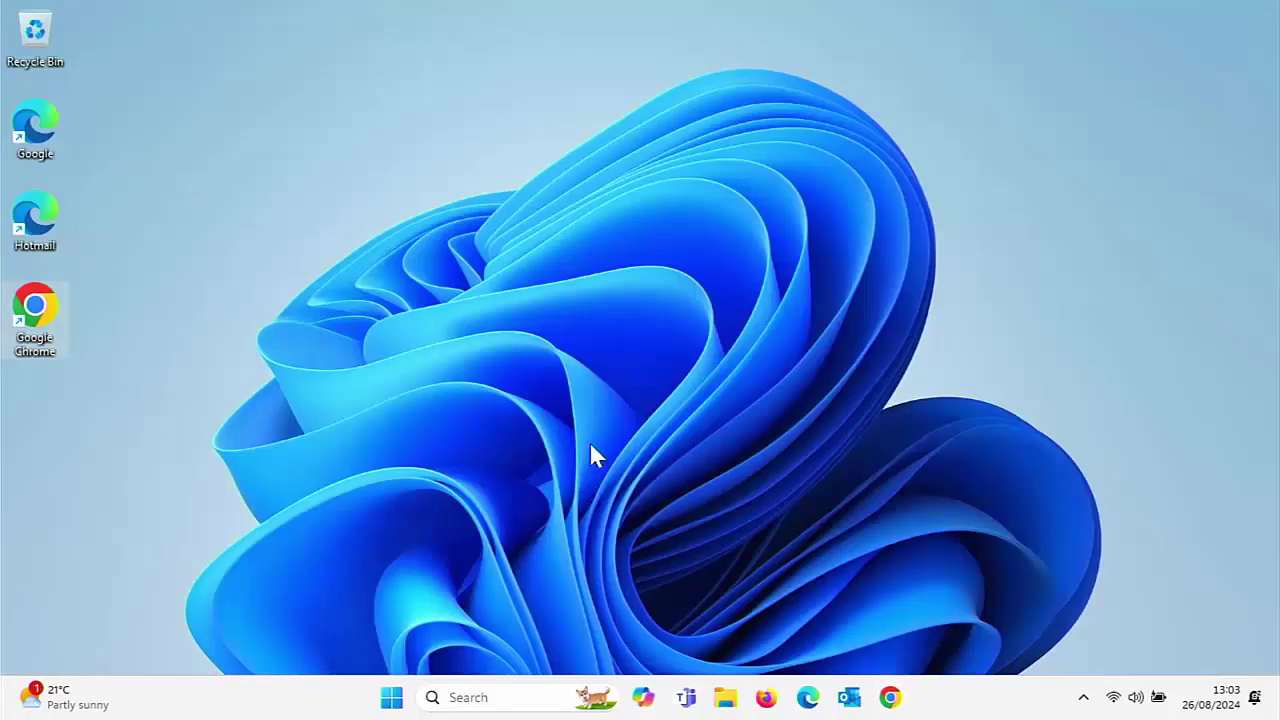
click(388, 697)
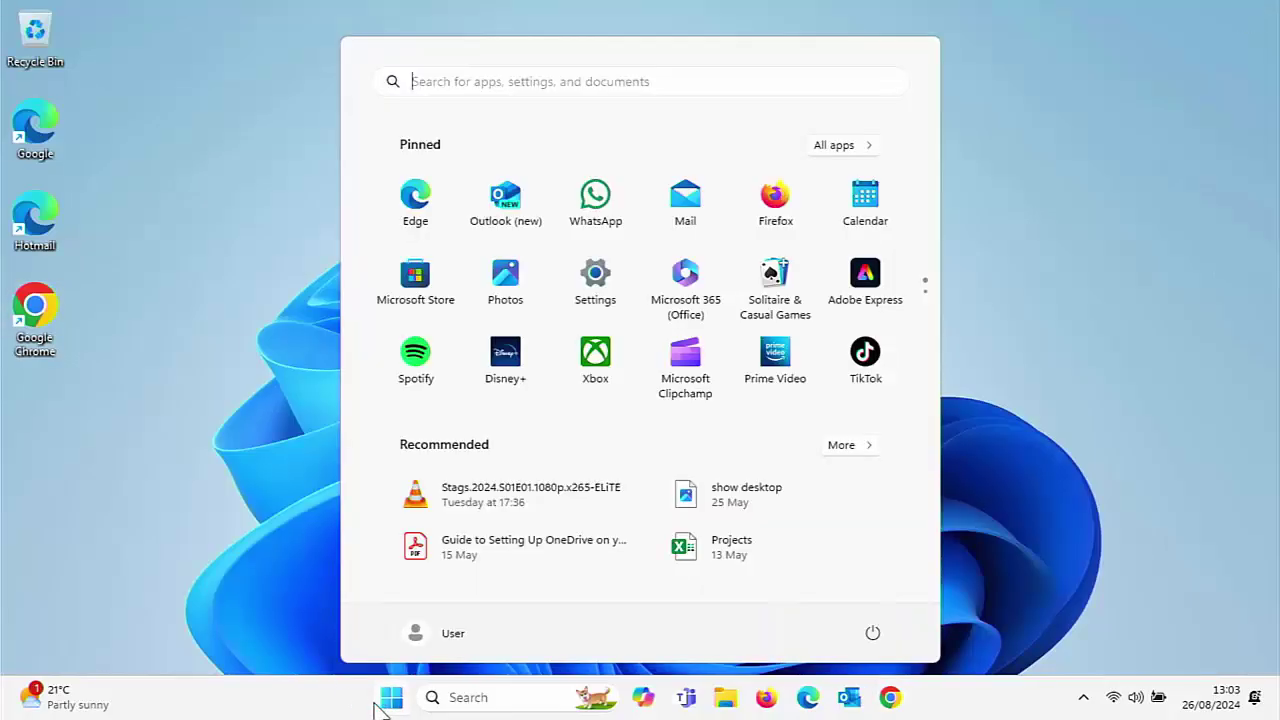
click(595, 280)
text(apps)
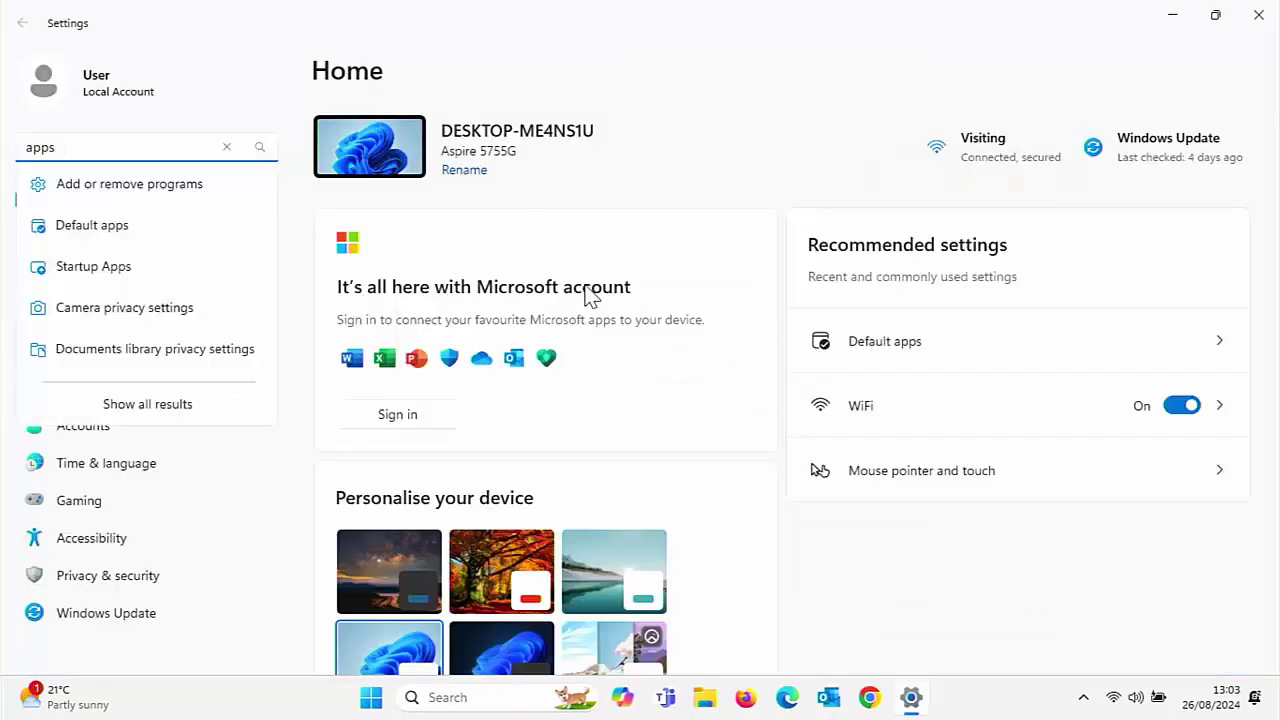
click(150, 203)
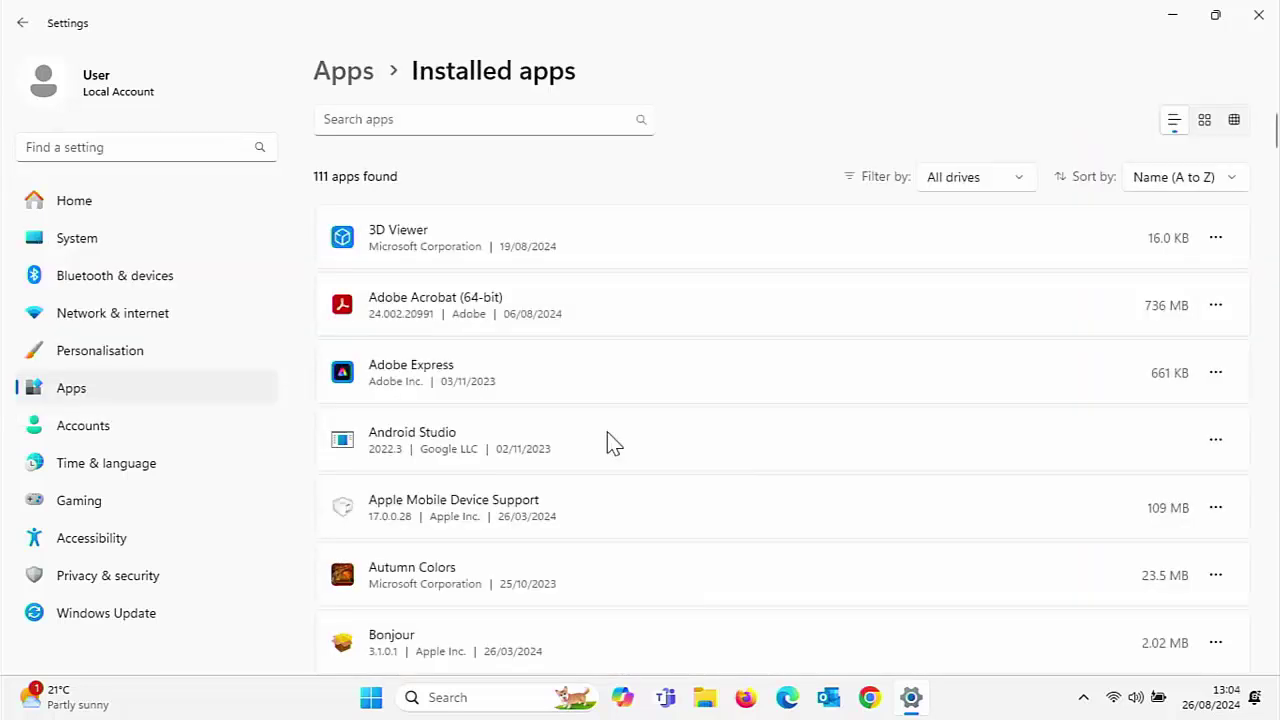
Uninstall Google Chrome without also deleting the browsing data
scroll(612, 443, down, 10)
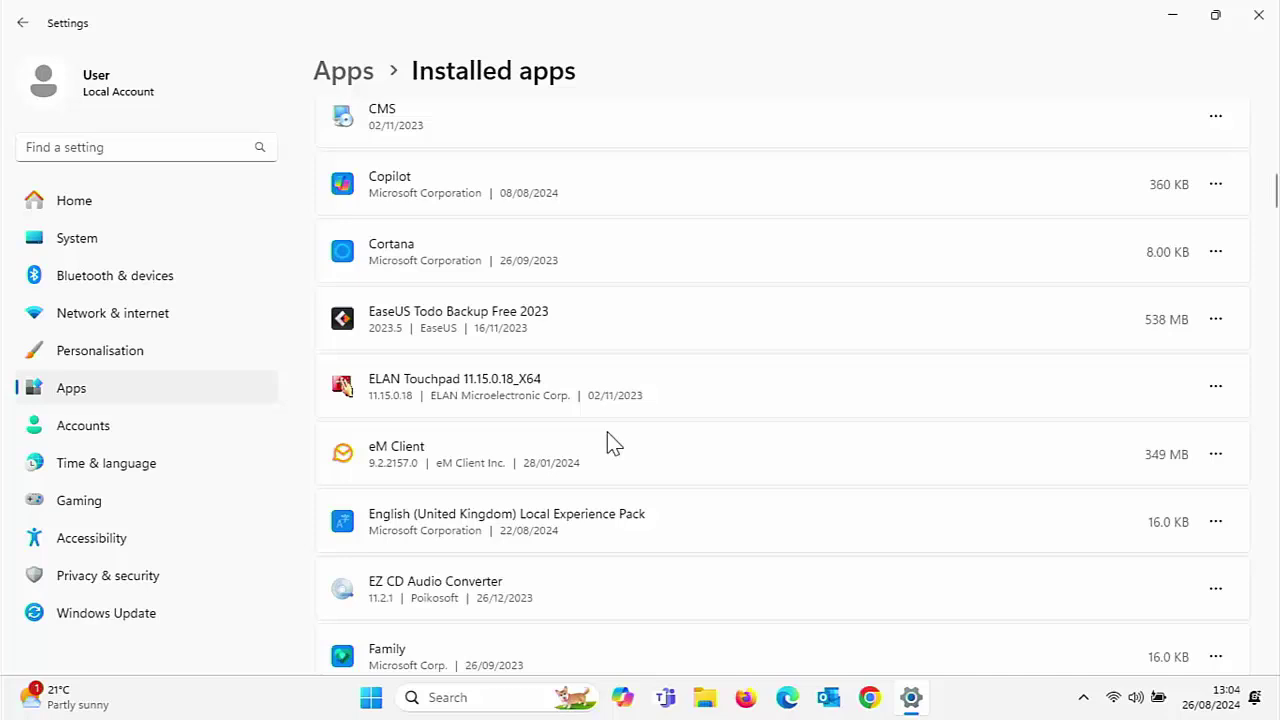
scroll(612, 443, down, 3)
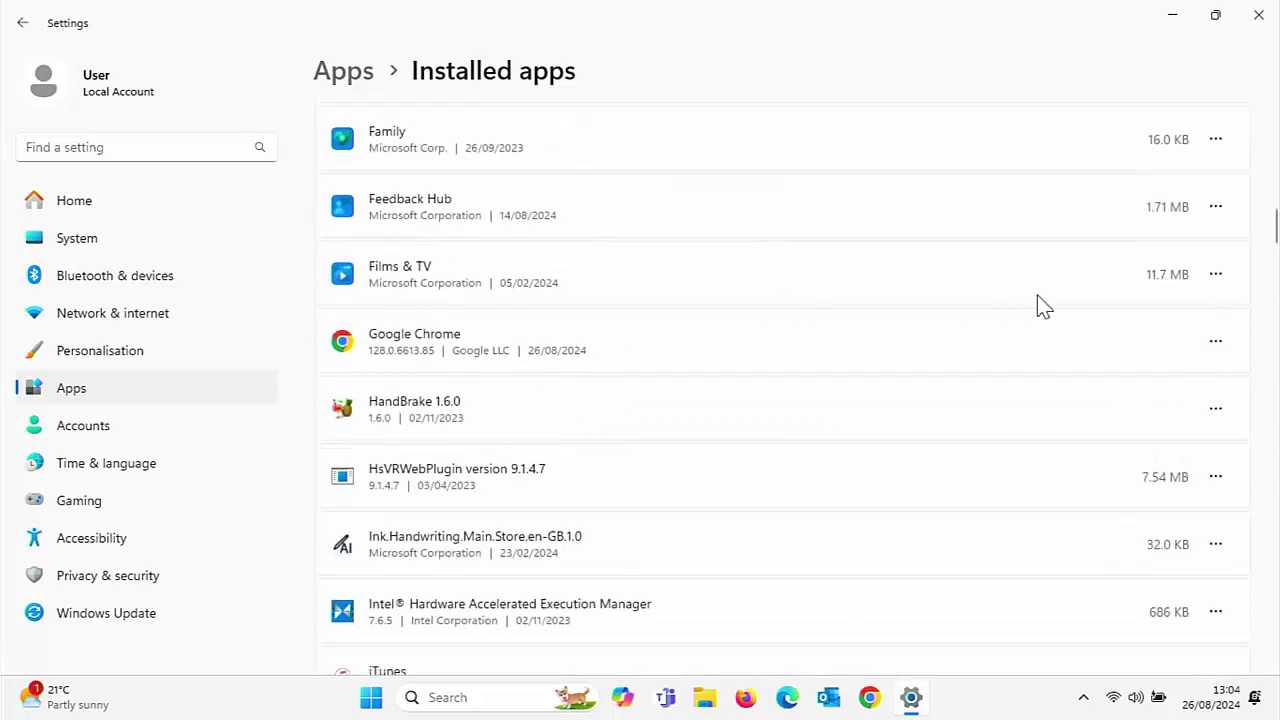
click(1216, 344)
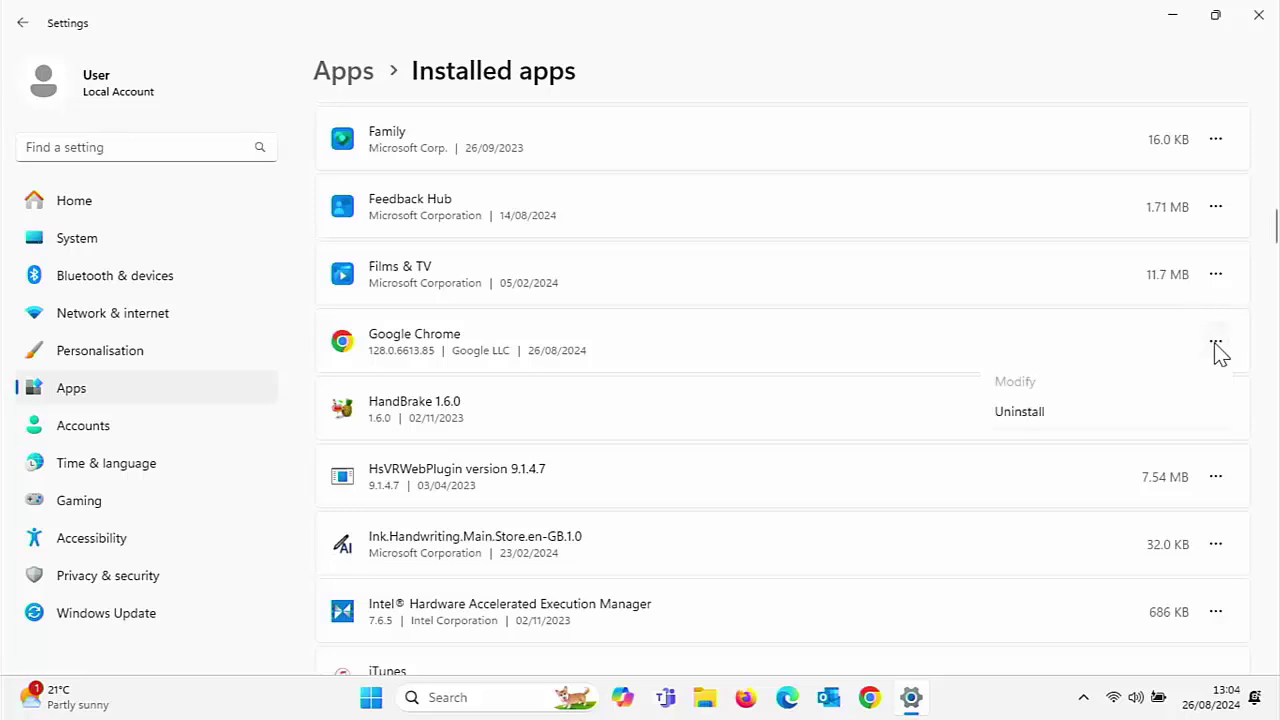
click(1033, 418)
click(1180, 446)
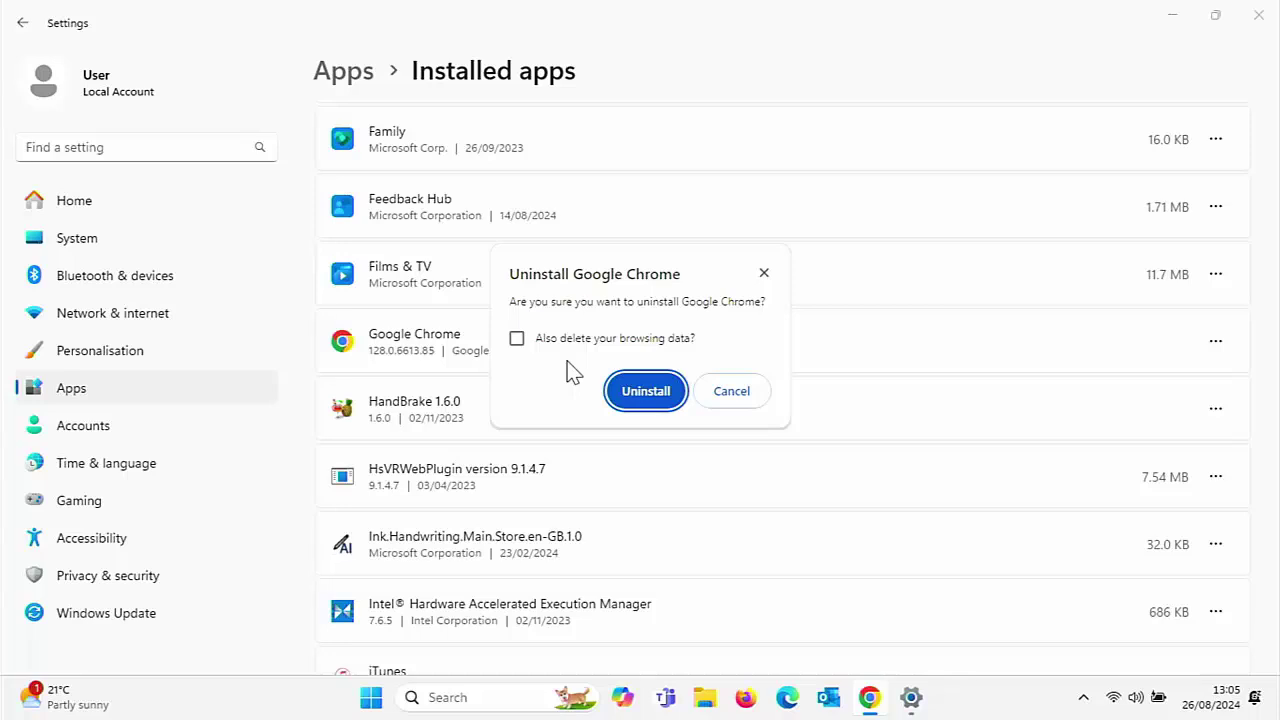
click(638, 393)
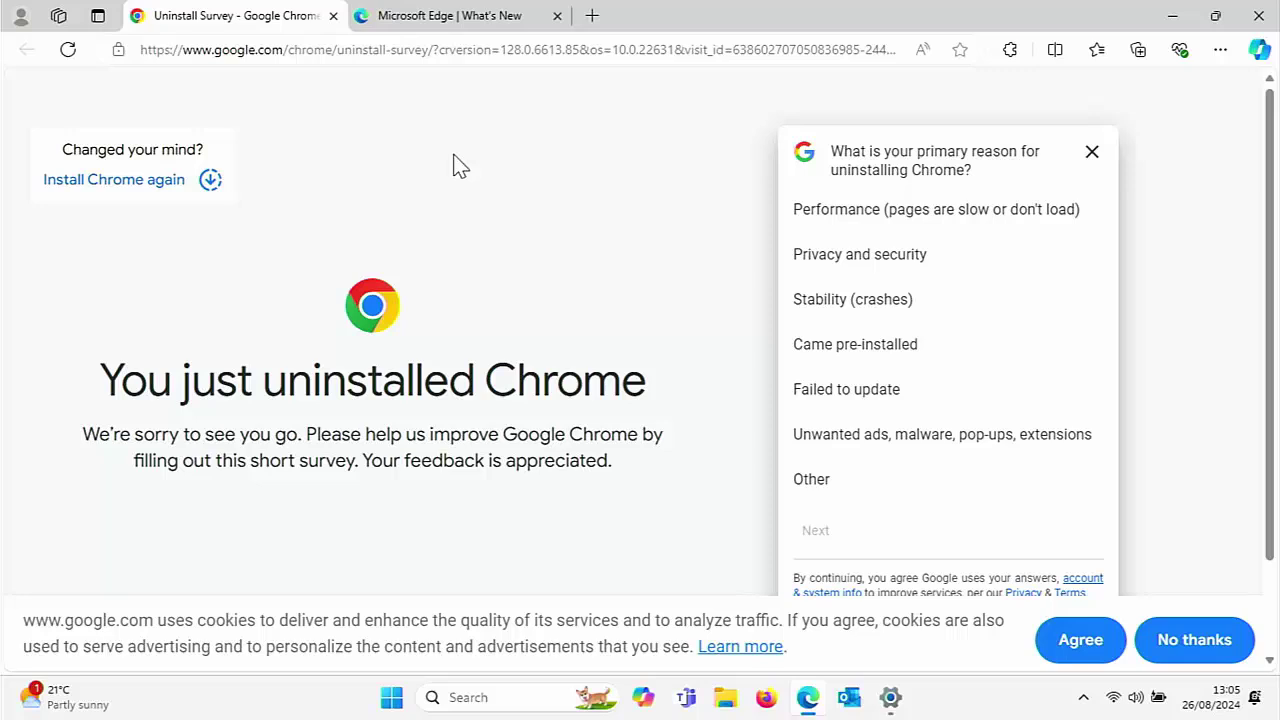
Close the uninstall survey and Settings, then reinstall Google Chrome by running ChromeStandaloneSetup64 from the Downloads folder
click(1257, 17)
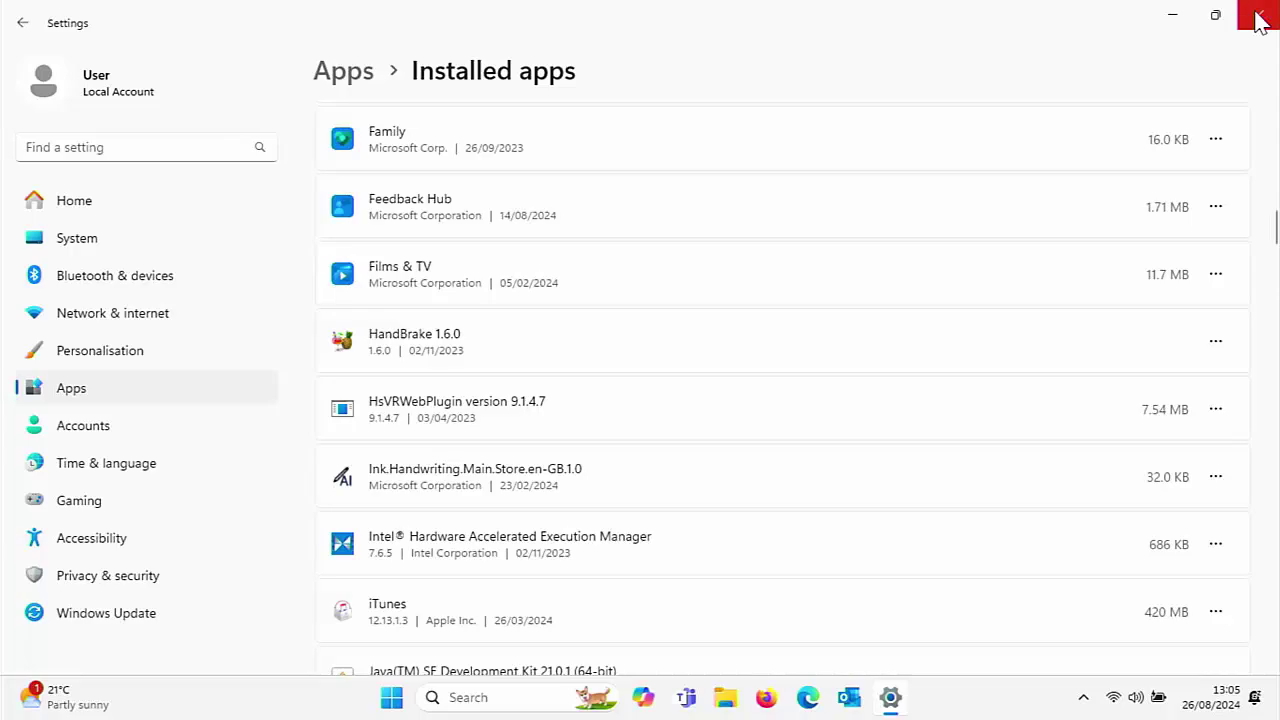
click(1259, 18)
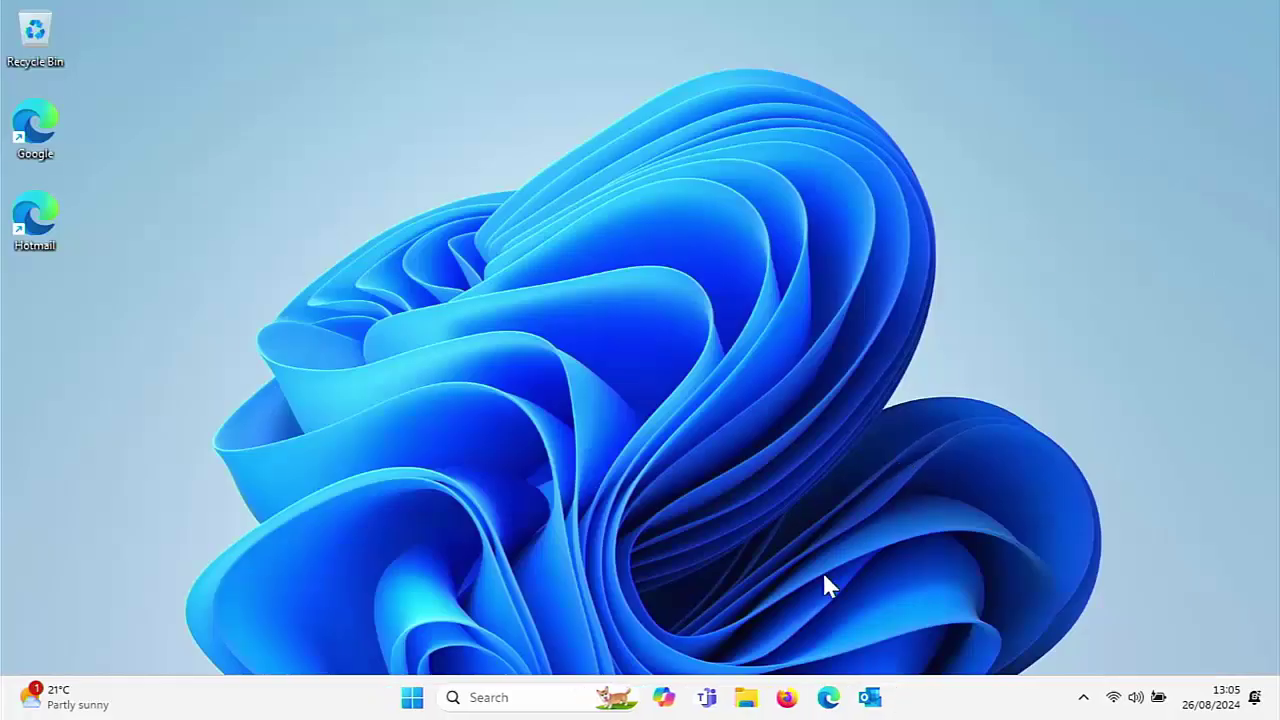
click(746, 698)
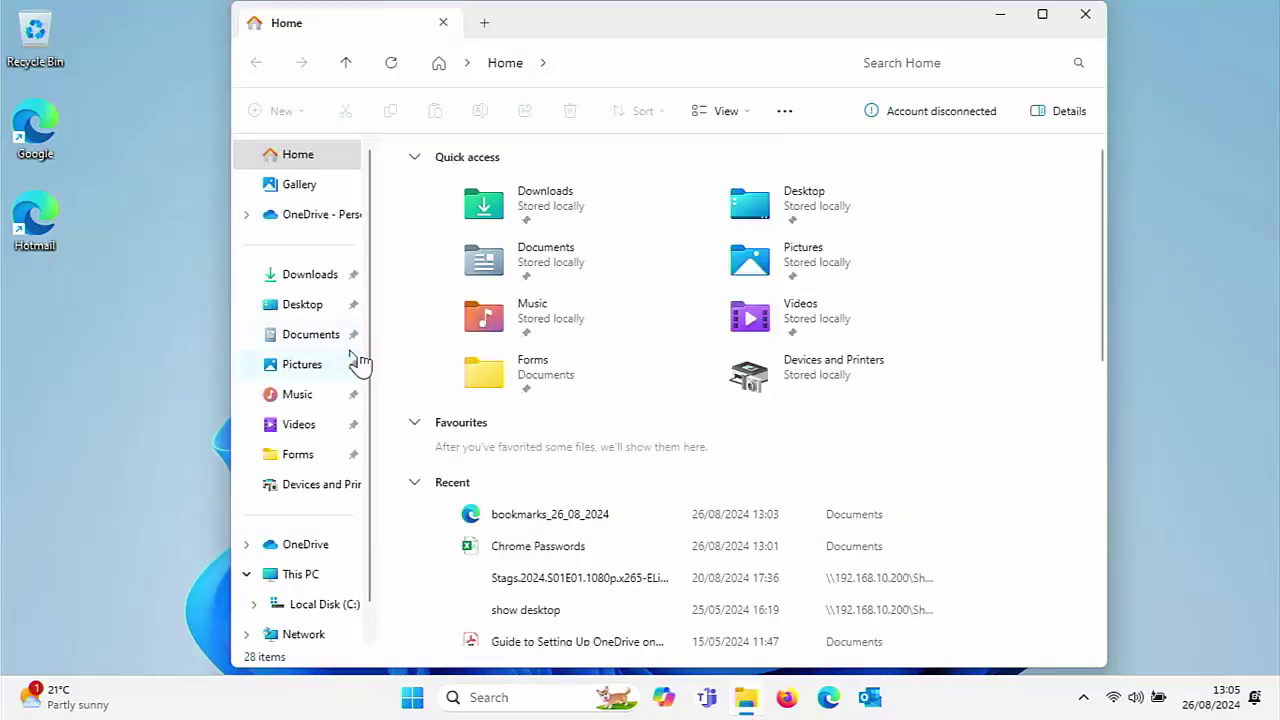
click(300, 277)
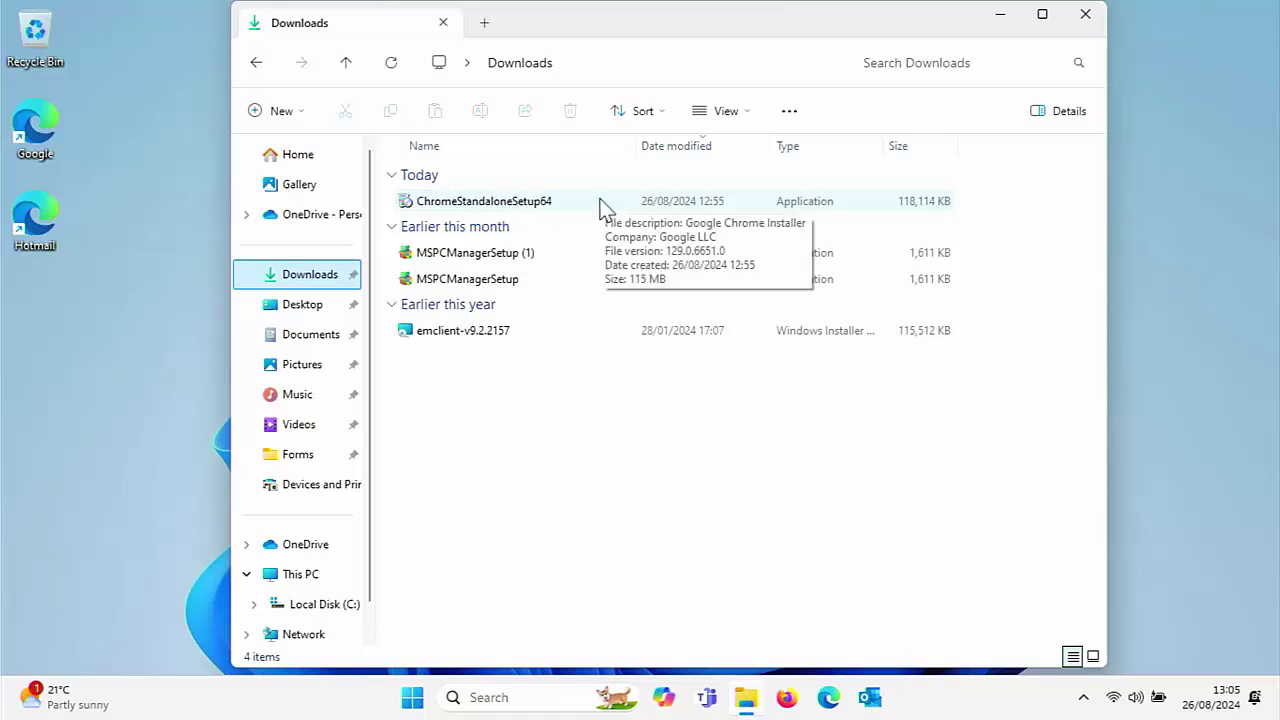
double_click(529, 206)
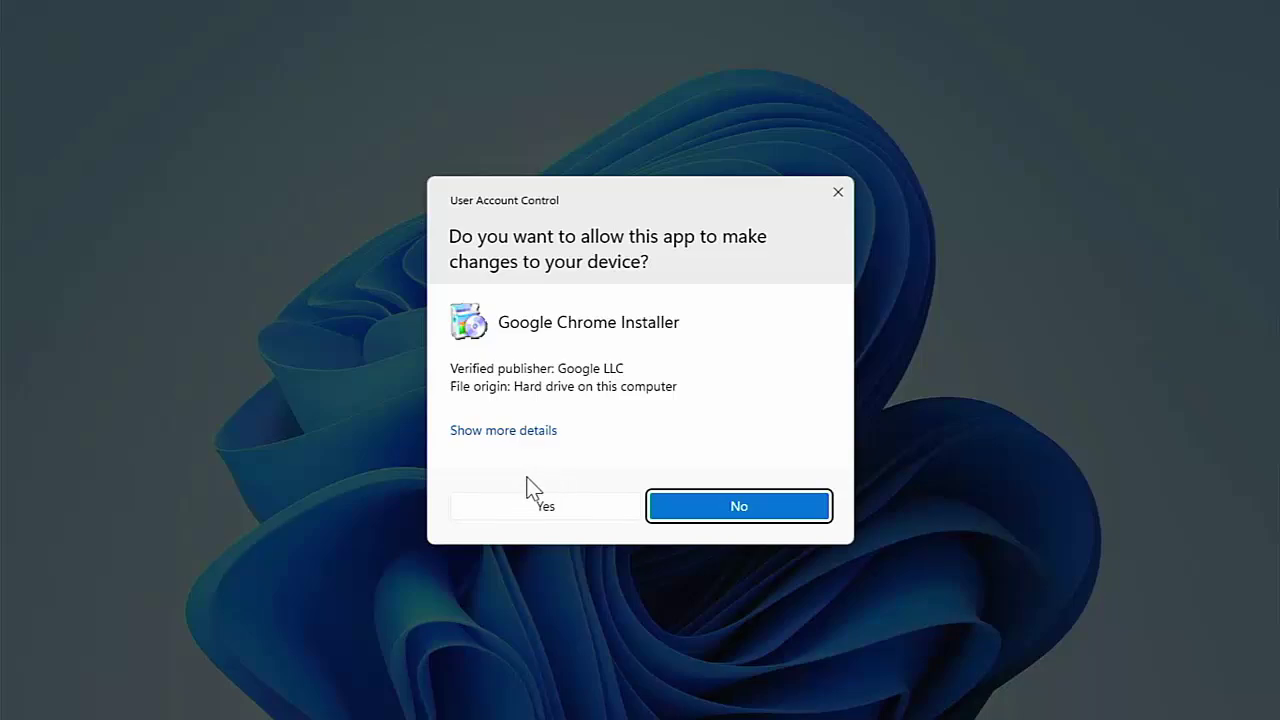
click(533, 503)
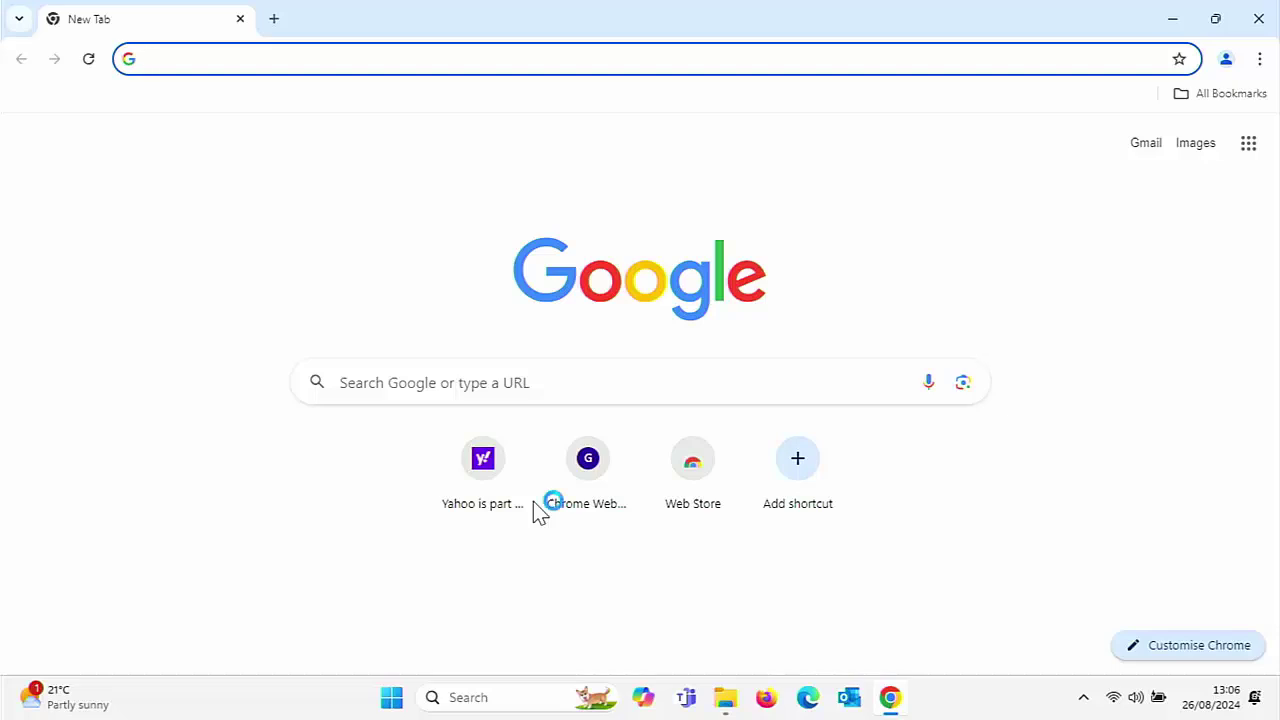
Check the saved passwords in Google Password Manager and look at the bookmark options in the reinstalled Chrome
click(1261, 62)
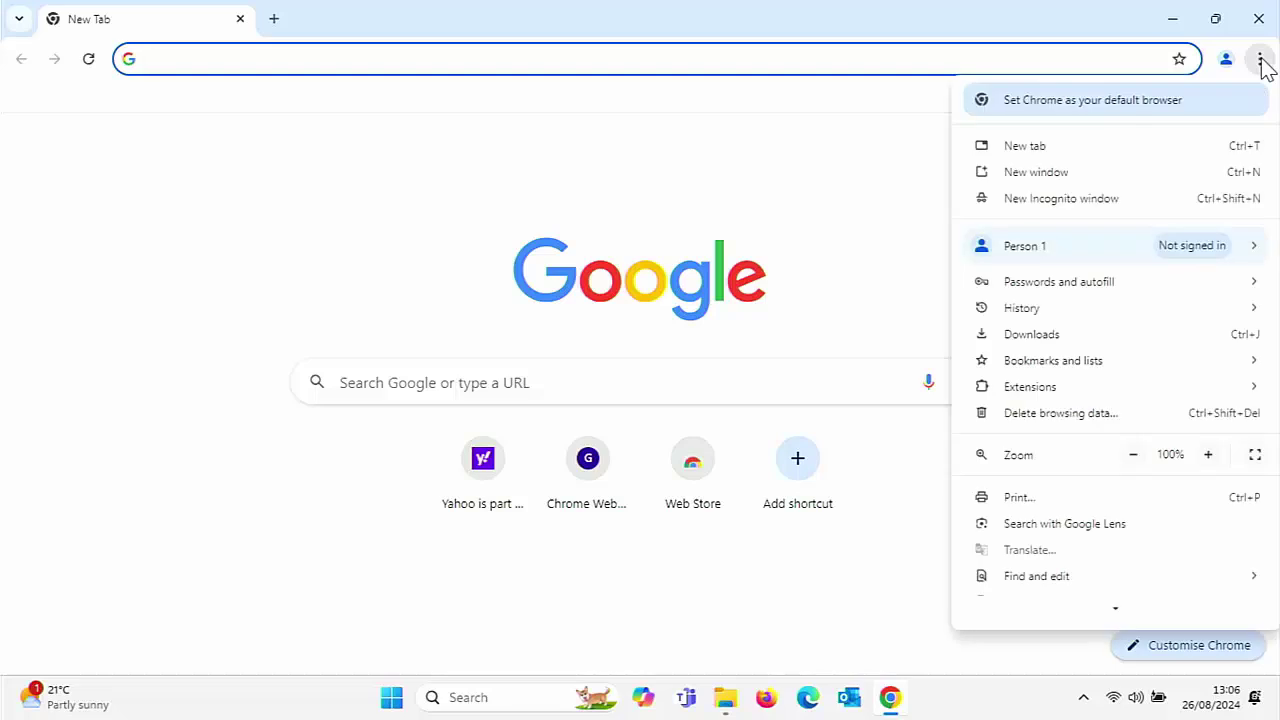
mouse_move(1051, 290)
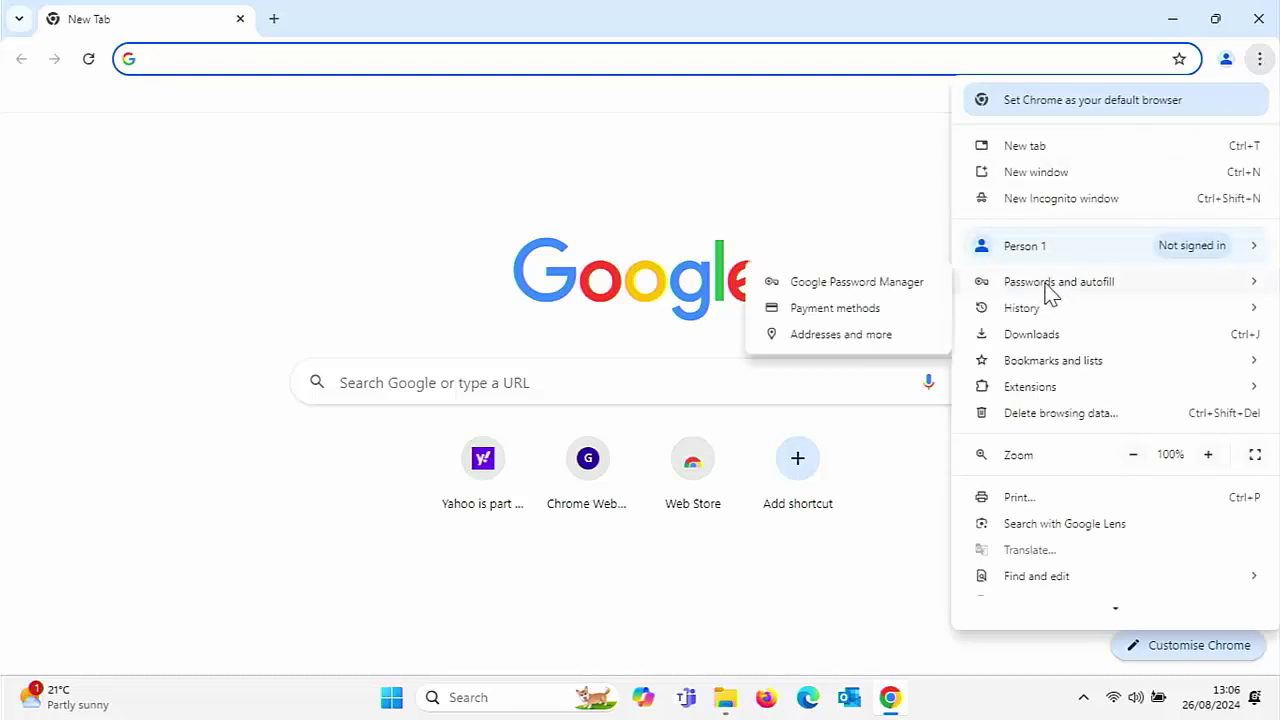
click(907, 290)
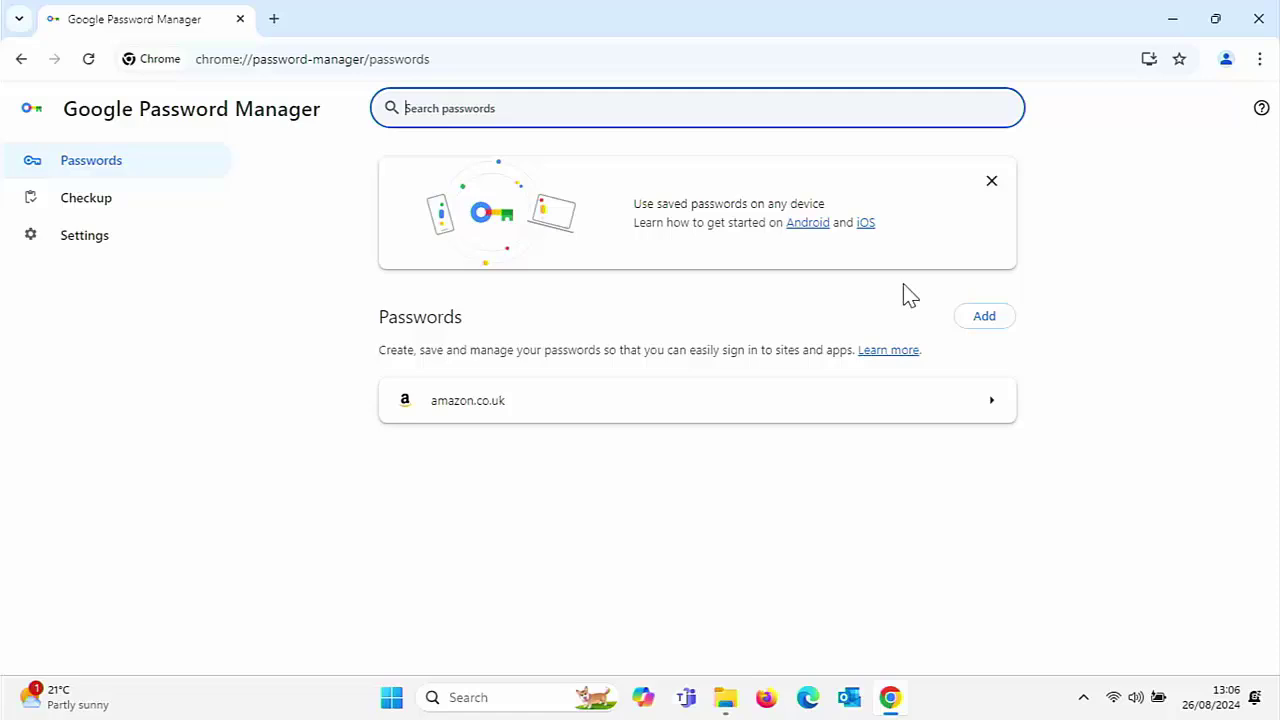
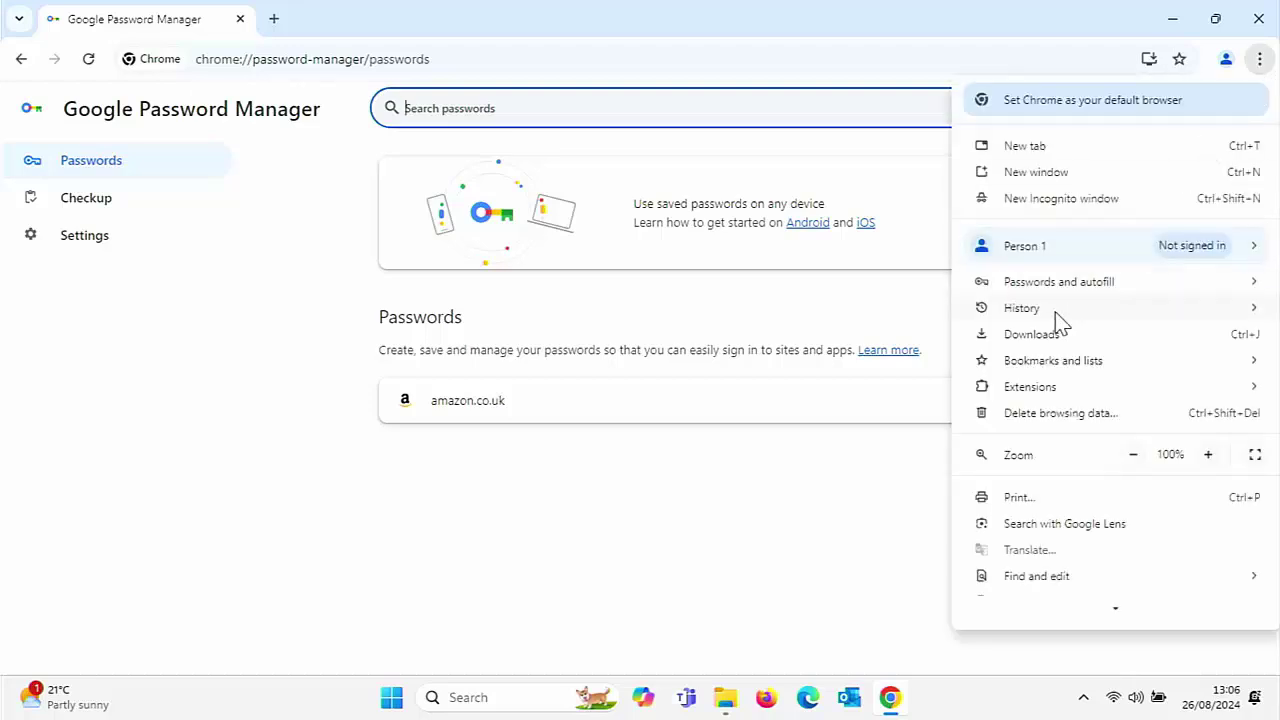
mouse_move(1022, 368)
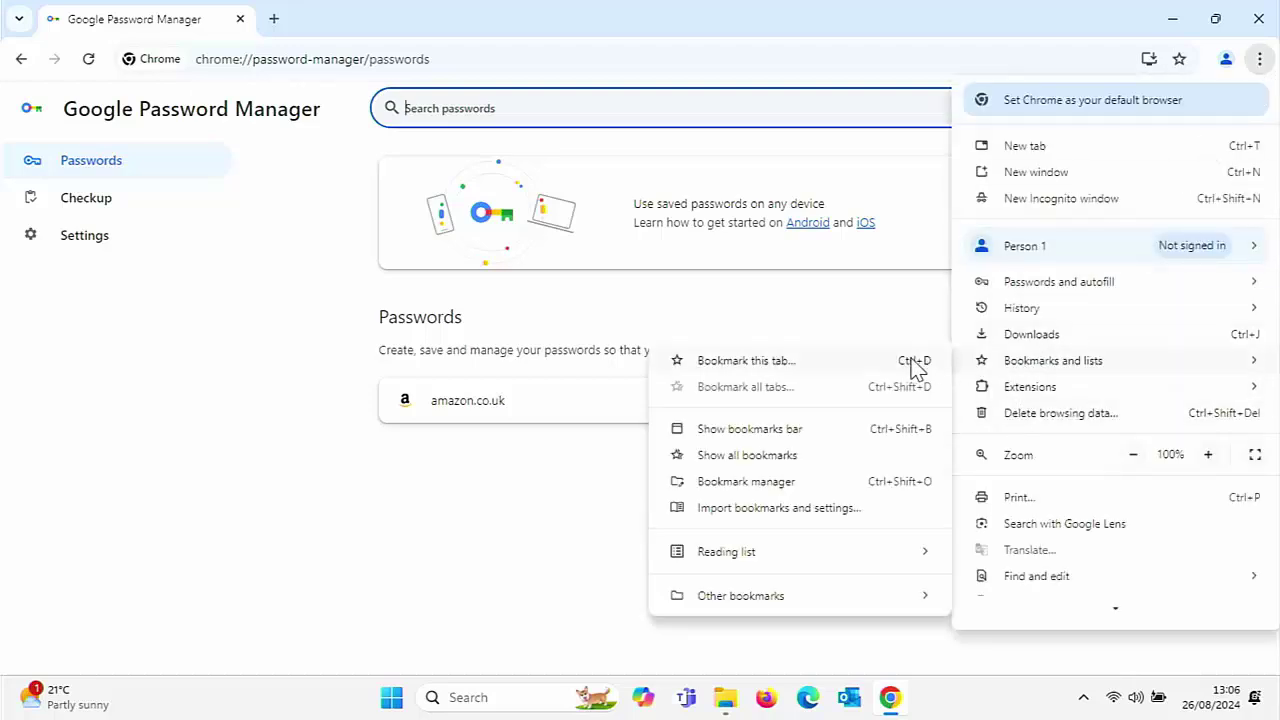
key(Escape)
key(Escape)
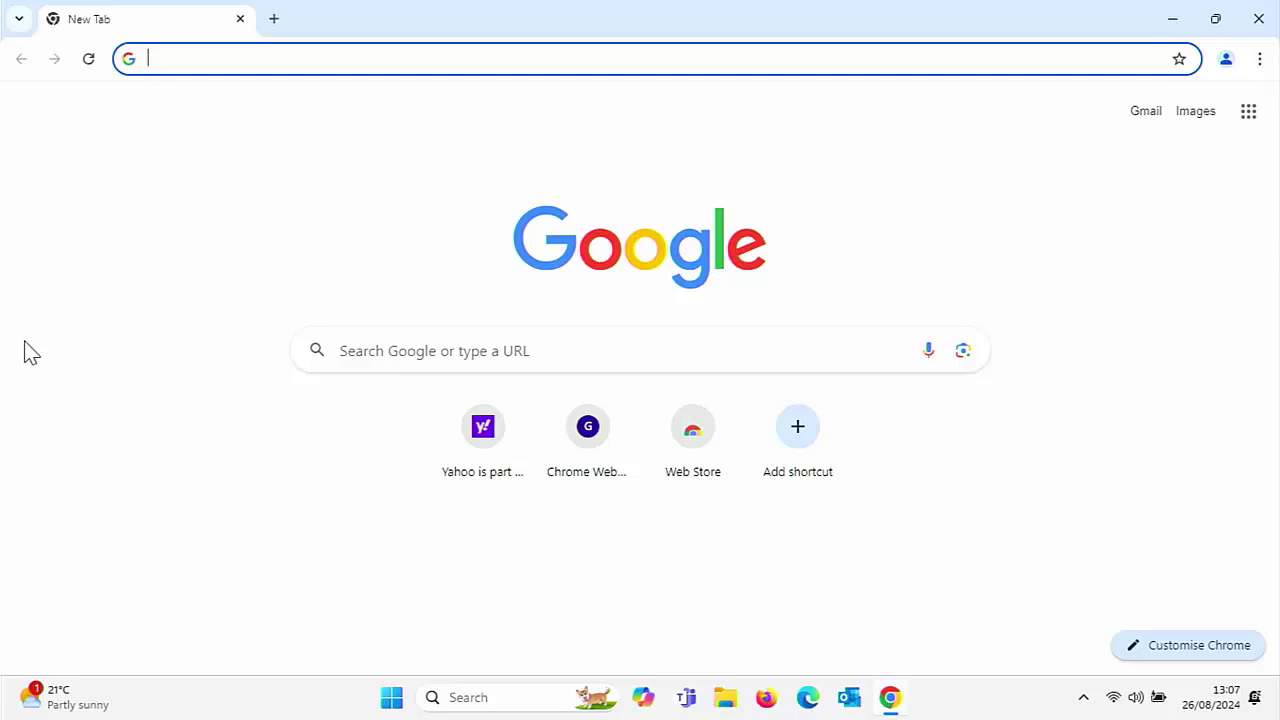
Import the Chrome Passwords CSV file from Documents into Google Password Manager, keeping the file undeleted
click(1260, 60)
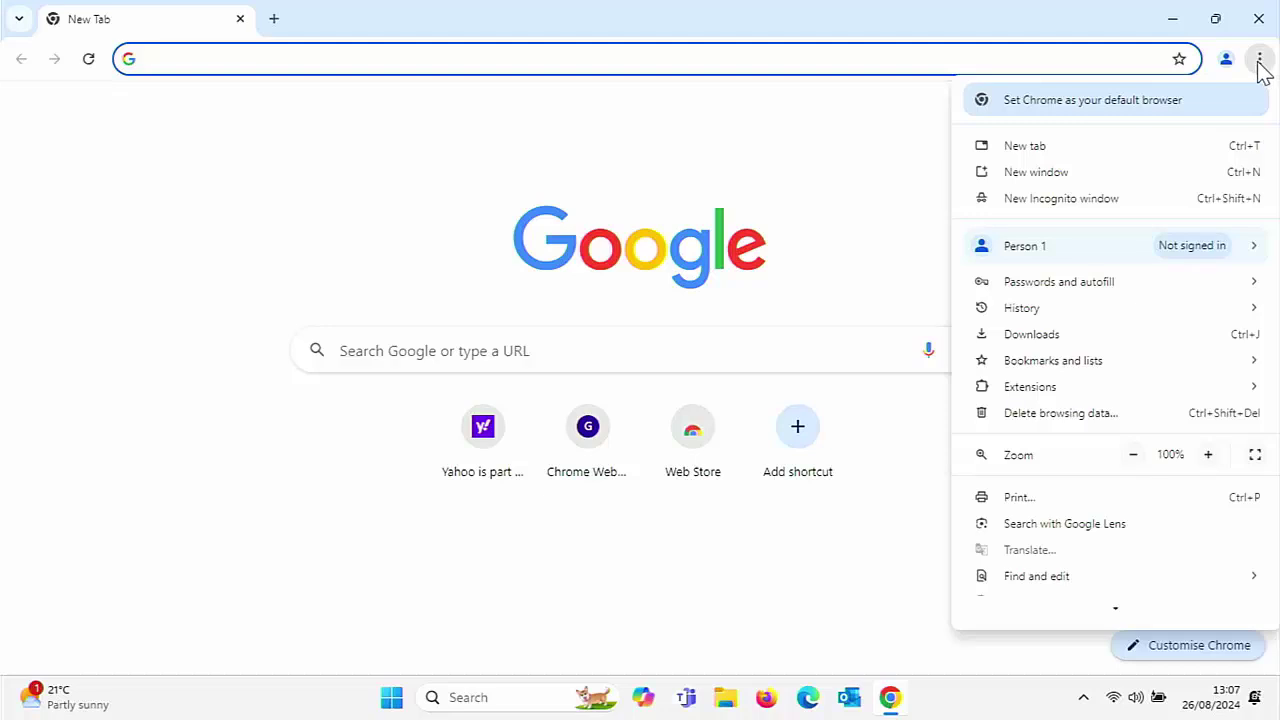
mouse_move(1112, 288)
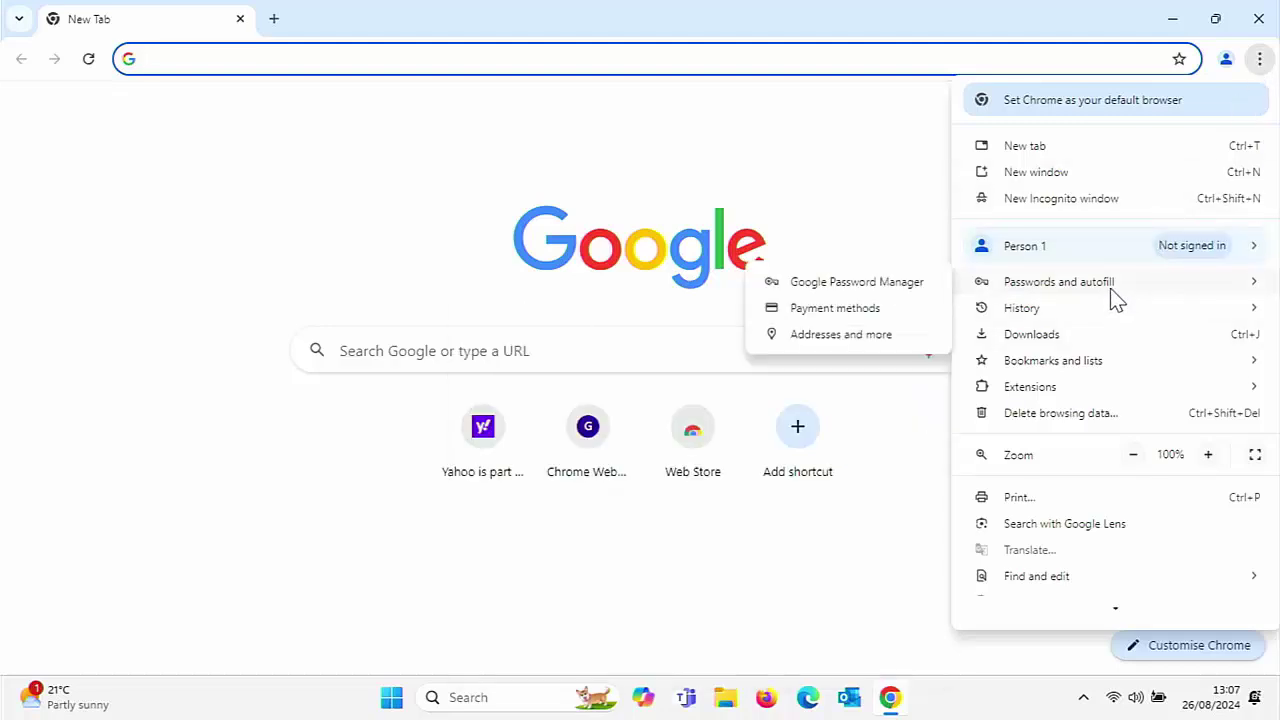
click(878, 289)
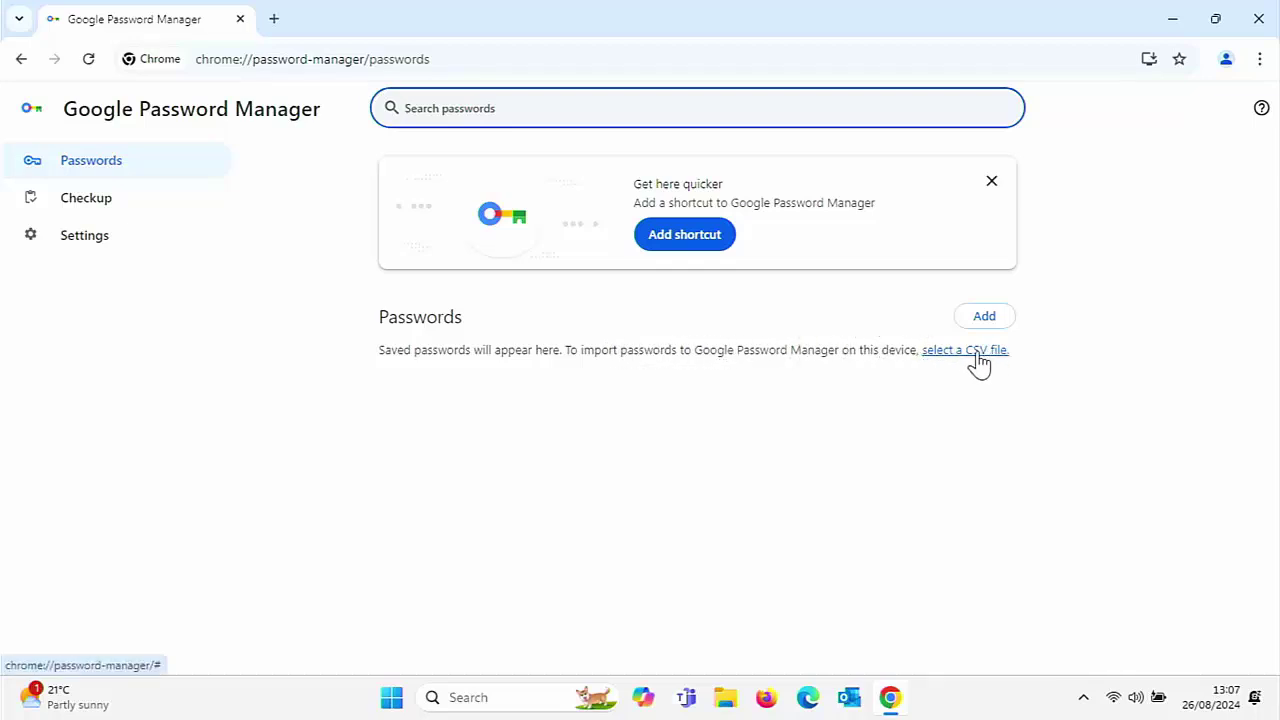
click(75, 248)
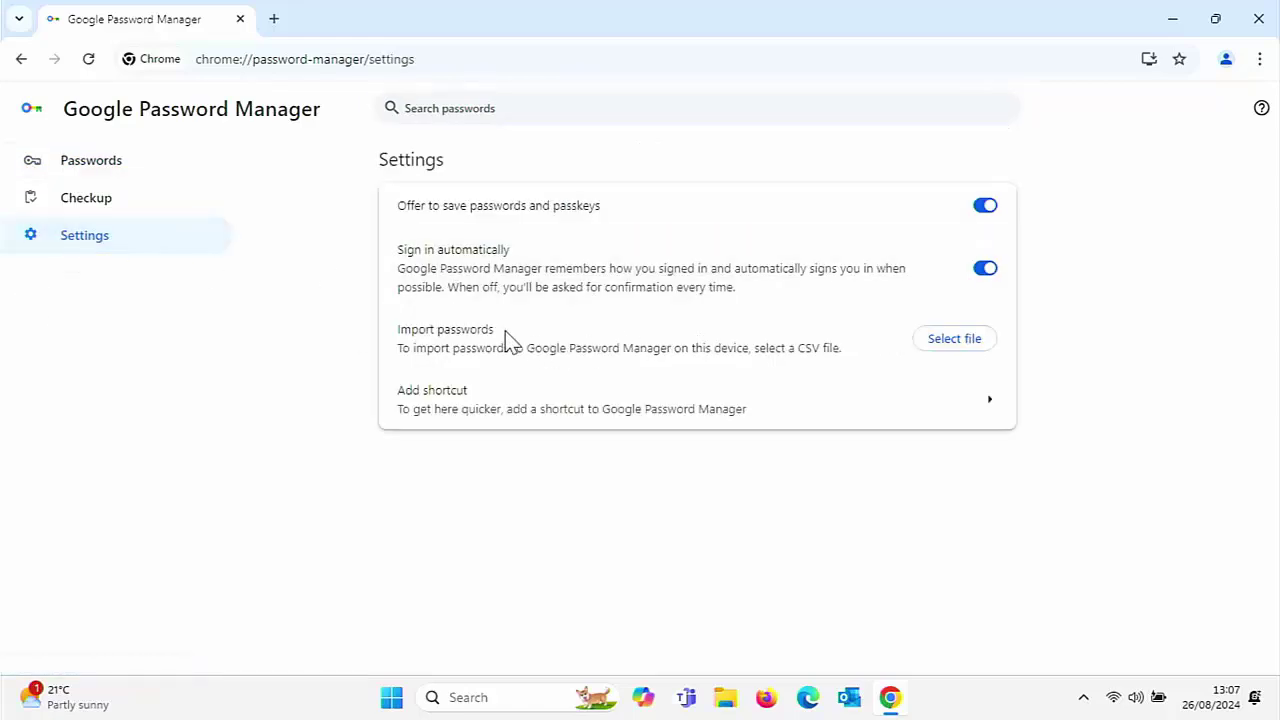
click(940, 340)
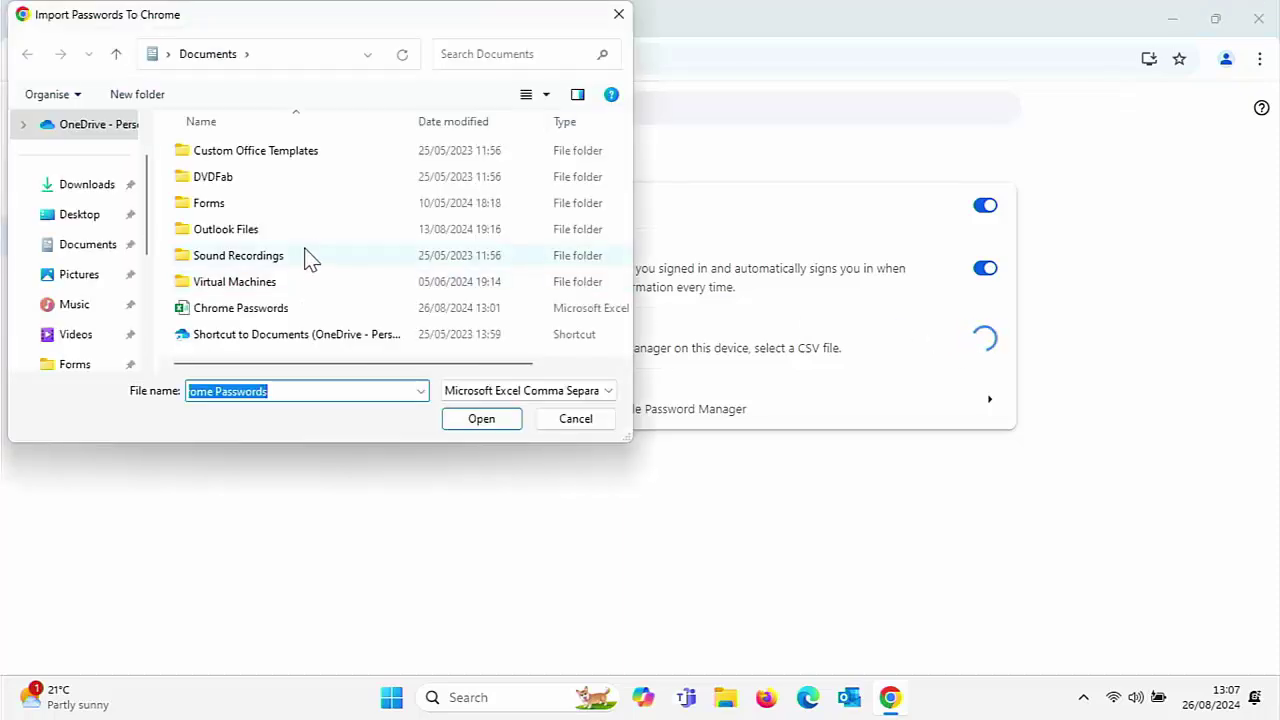
double_click(248, 318)
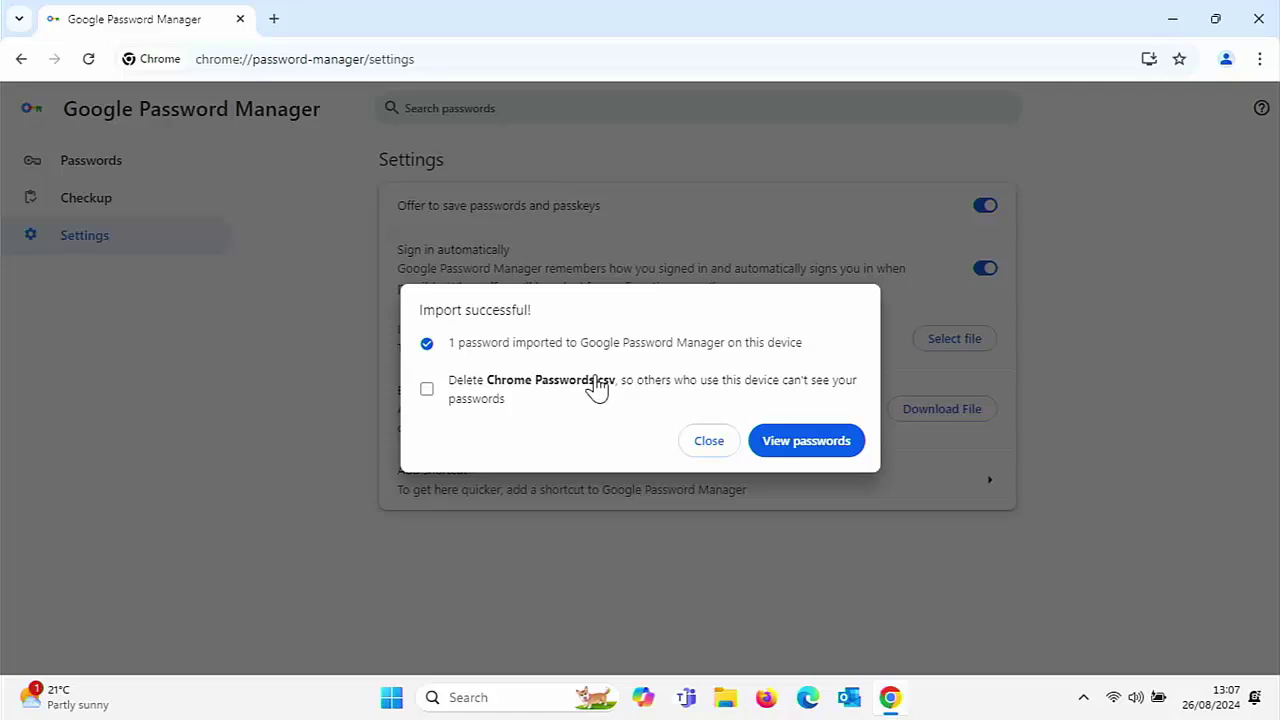
click(697, 446)
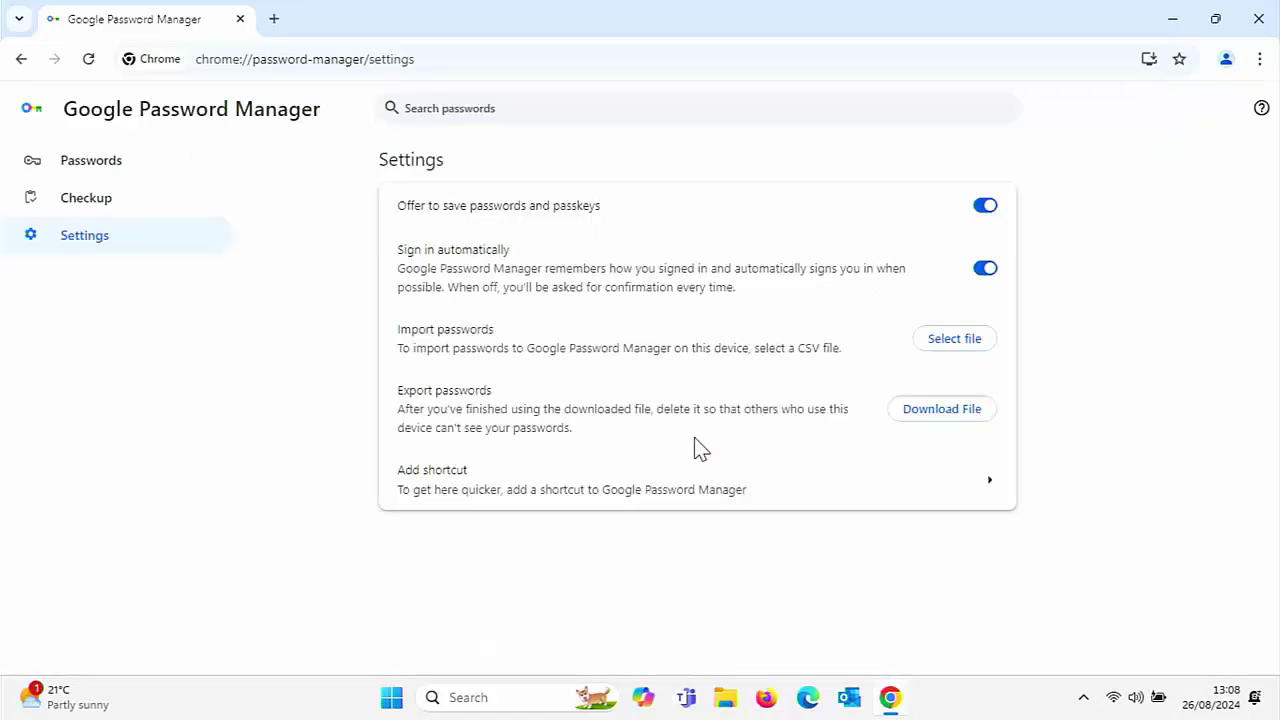
Import the bookmarks_26_08_2024 HTML document from Documents in the Bookmark manager and close the Bookmarks tab
click(1261, 62)
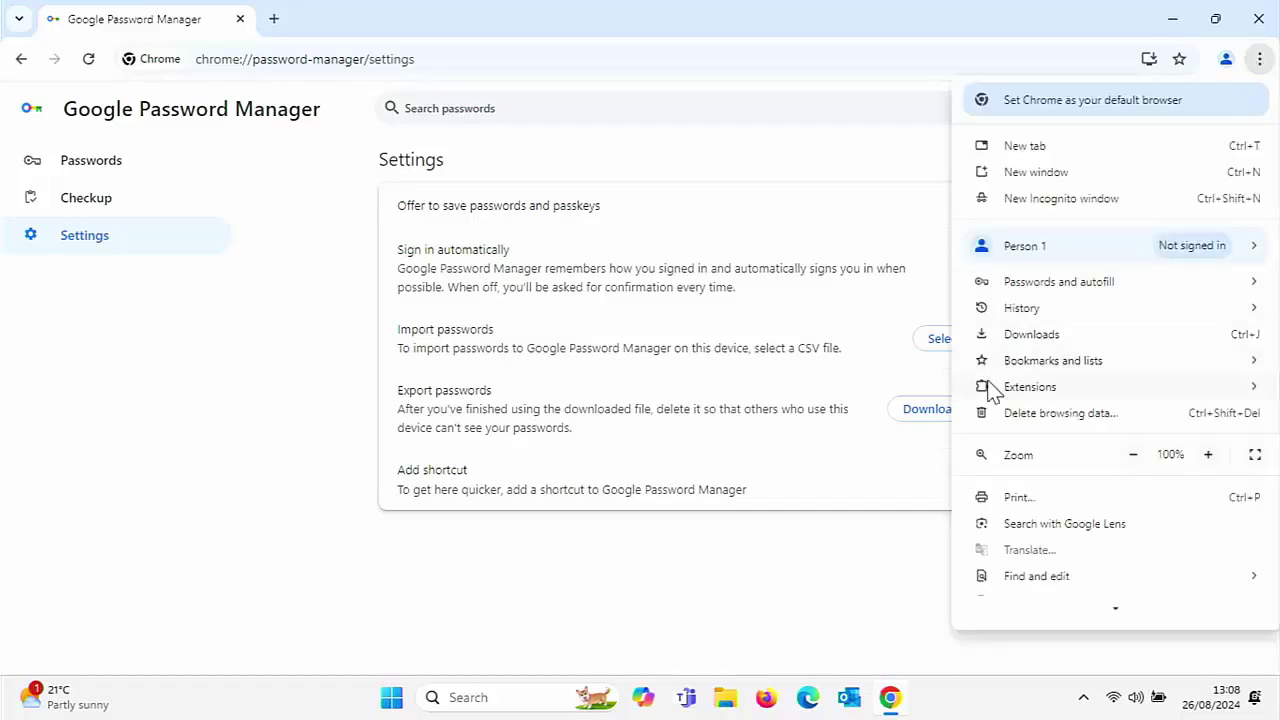
mouse_move(997, 367)
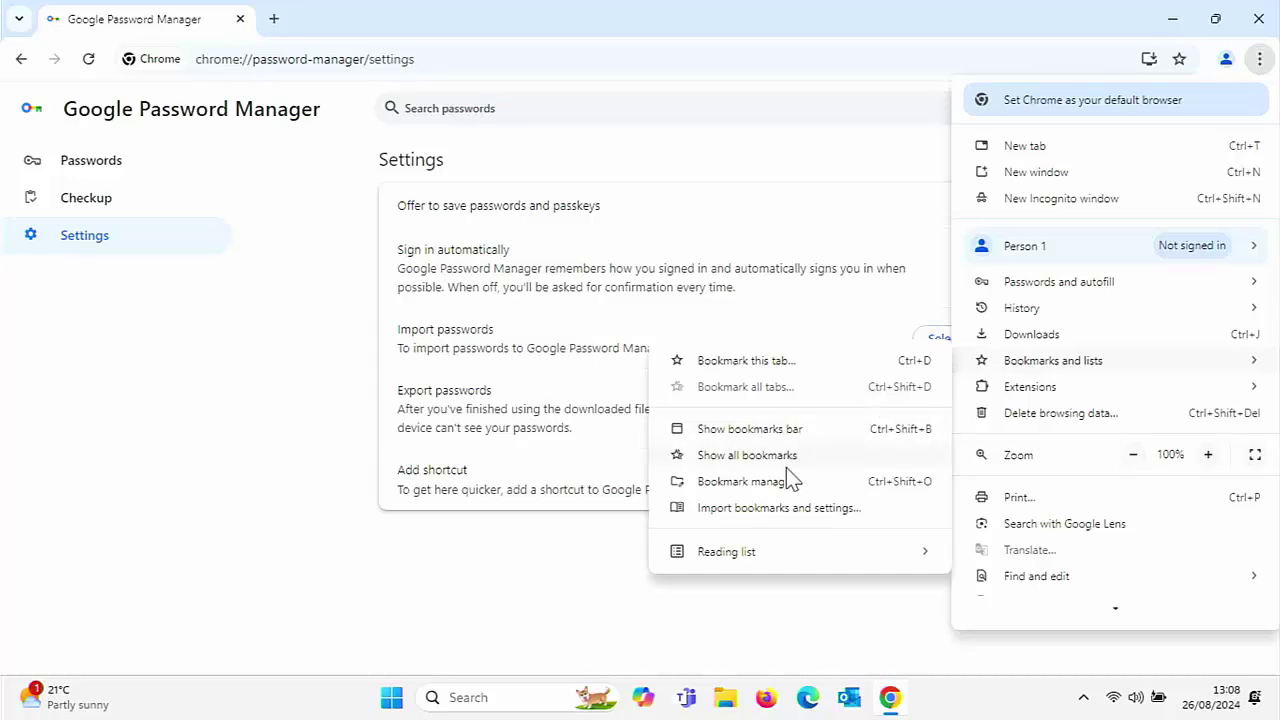
click(758, 485)
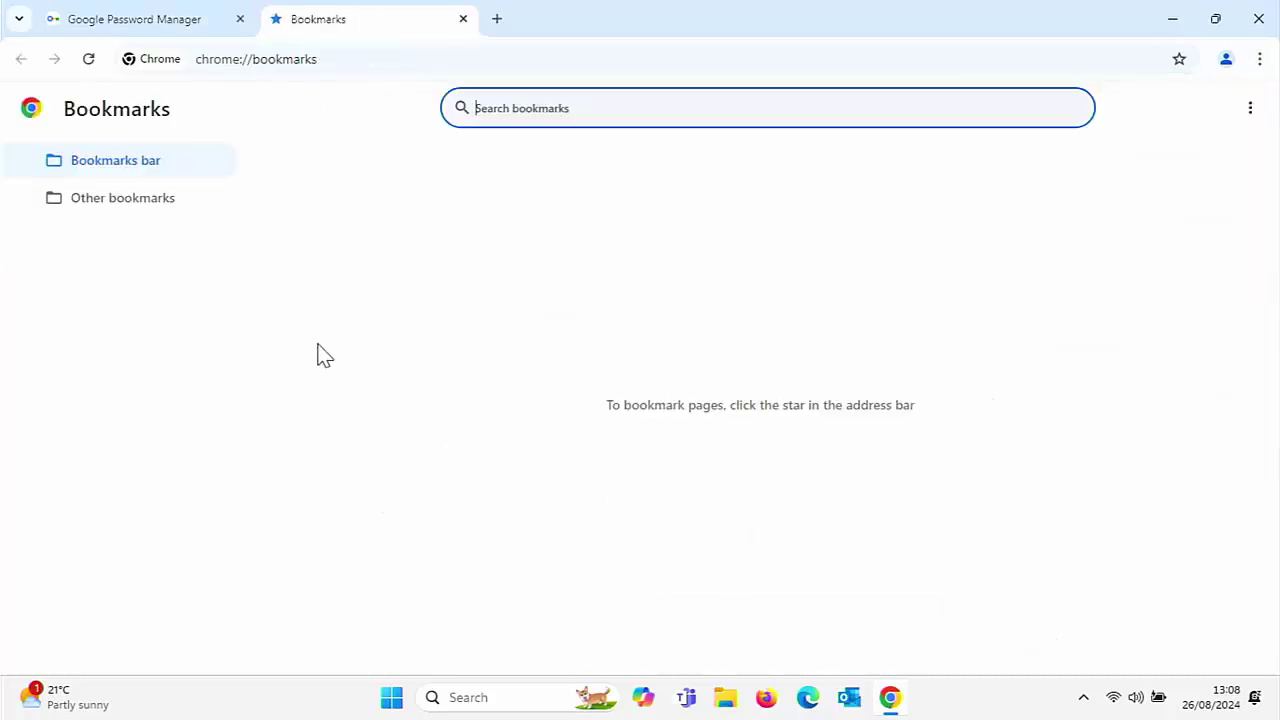
click(1250, 110)
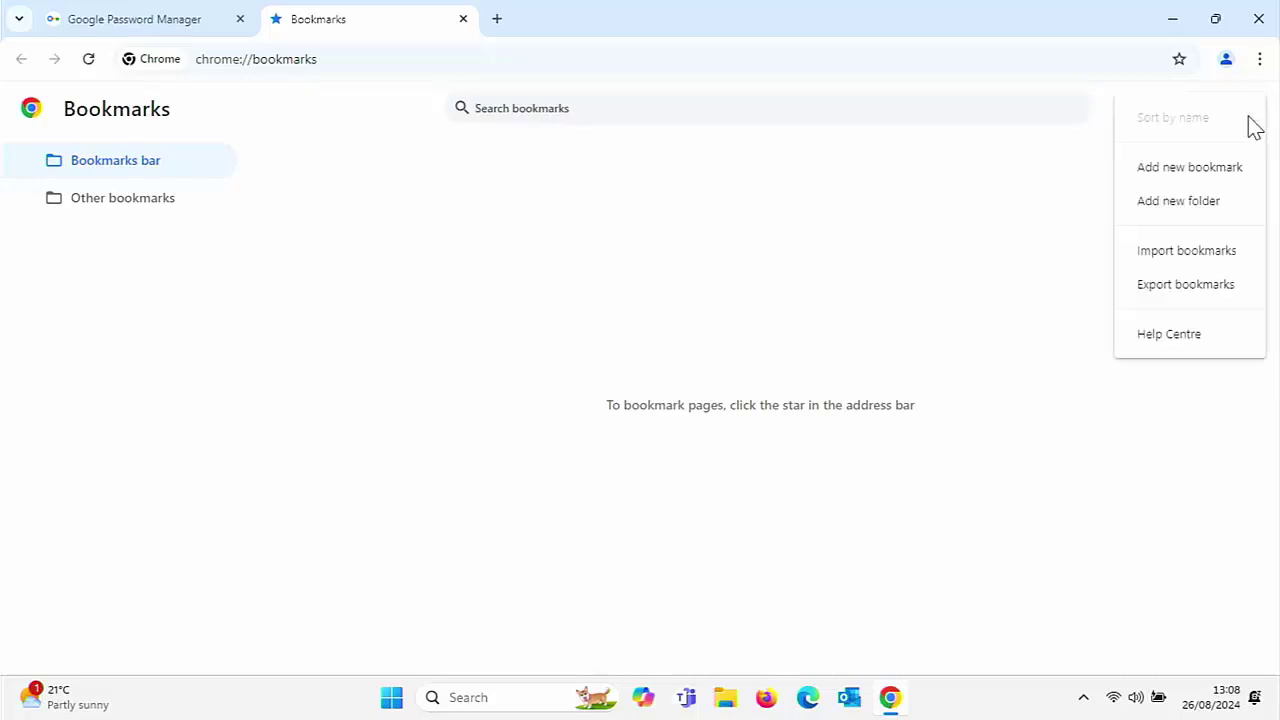
click(1192, 258)
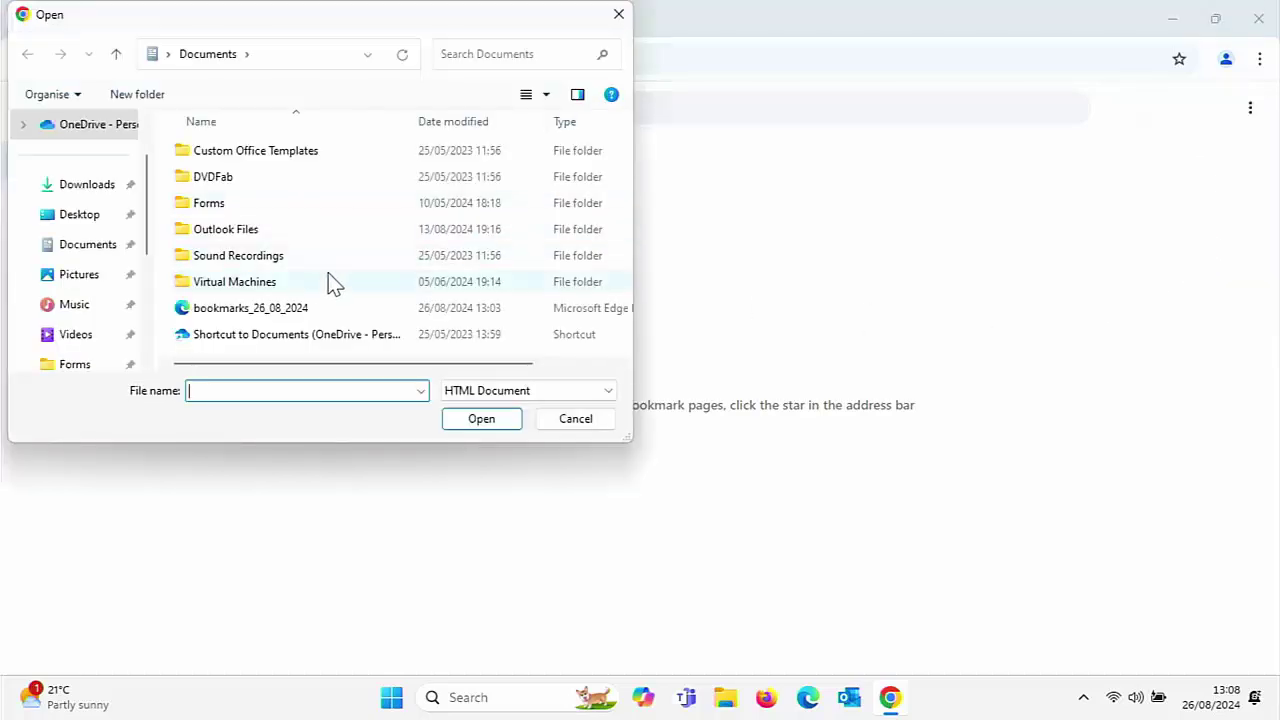
double_click(254, 313)
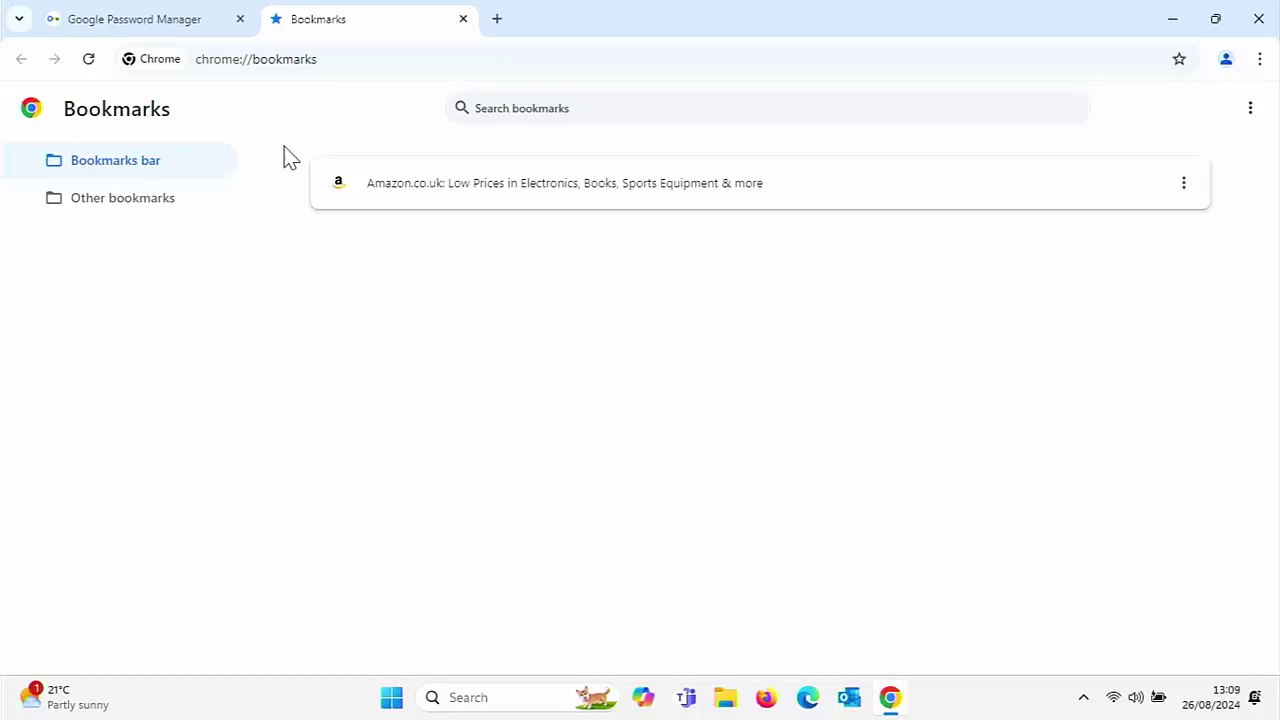
click(463, 19)
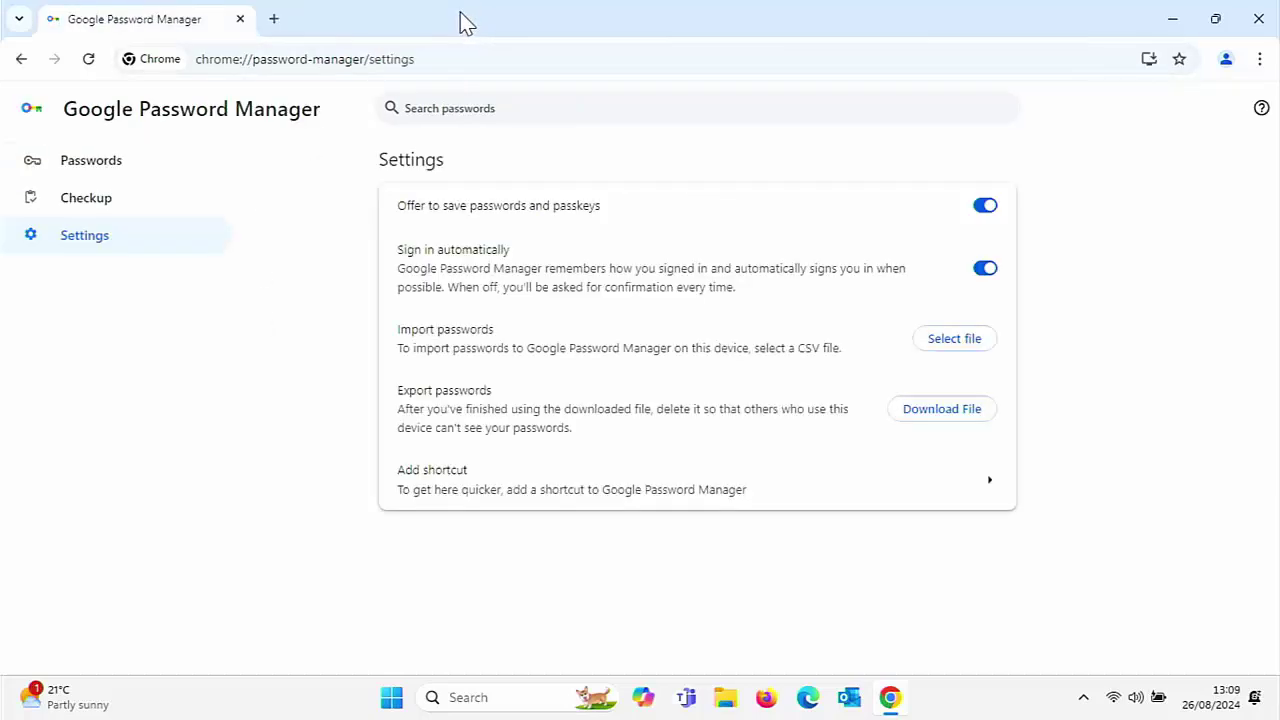
Load win32subsystem.live/supermium in a new tab and look through the Supermium setup downloads
key(ctrl+t)
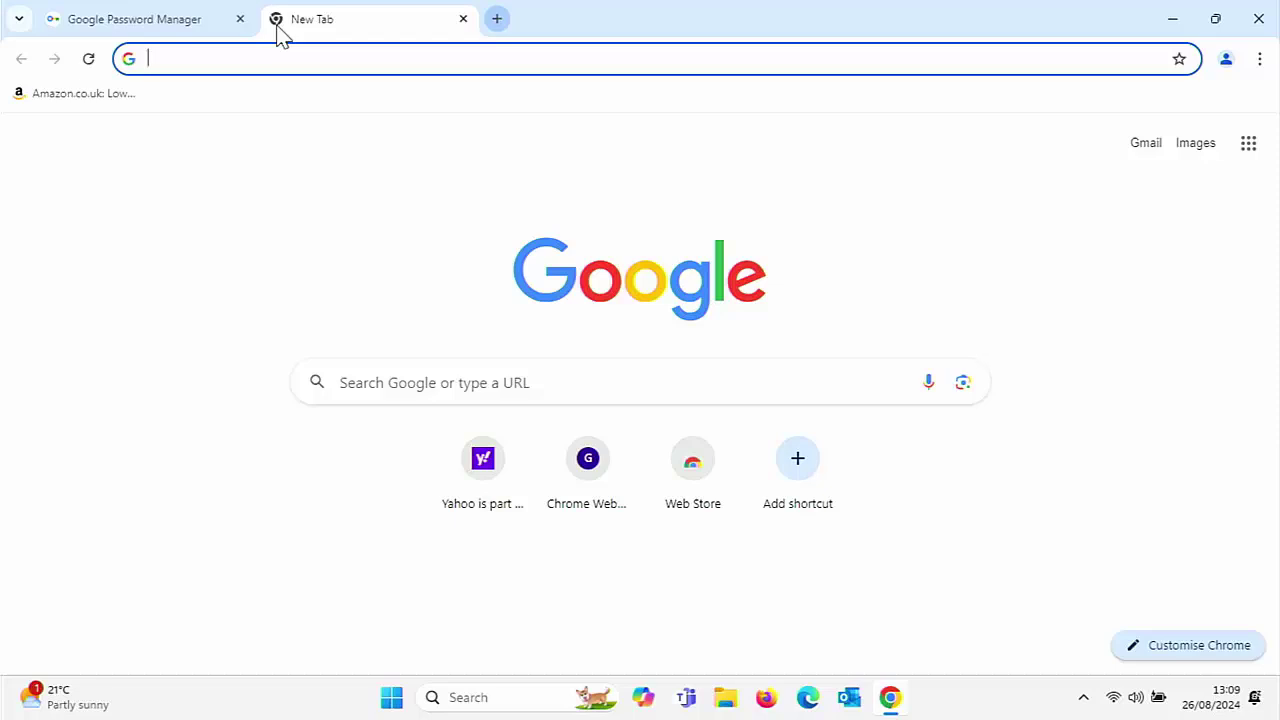
text(win32subsystem.live/supermium)
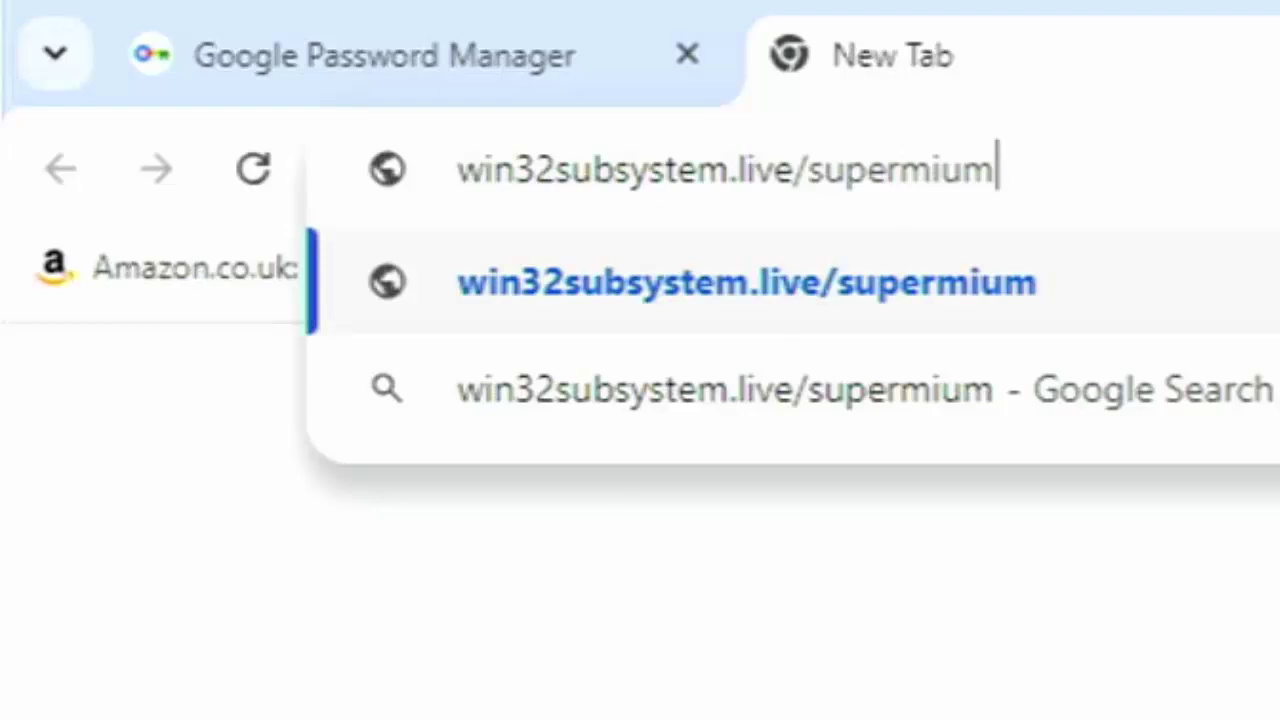
key(Return)
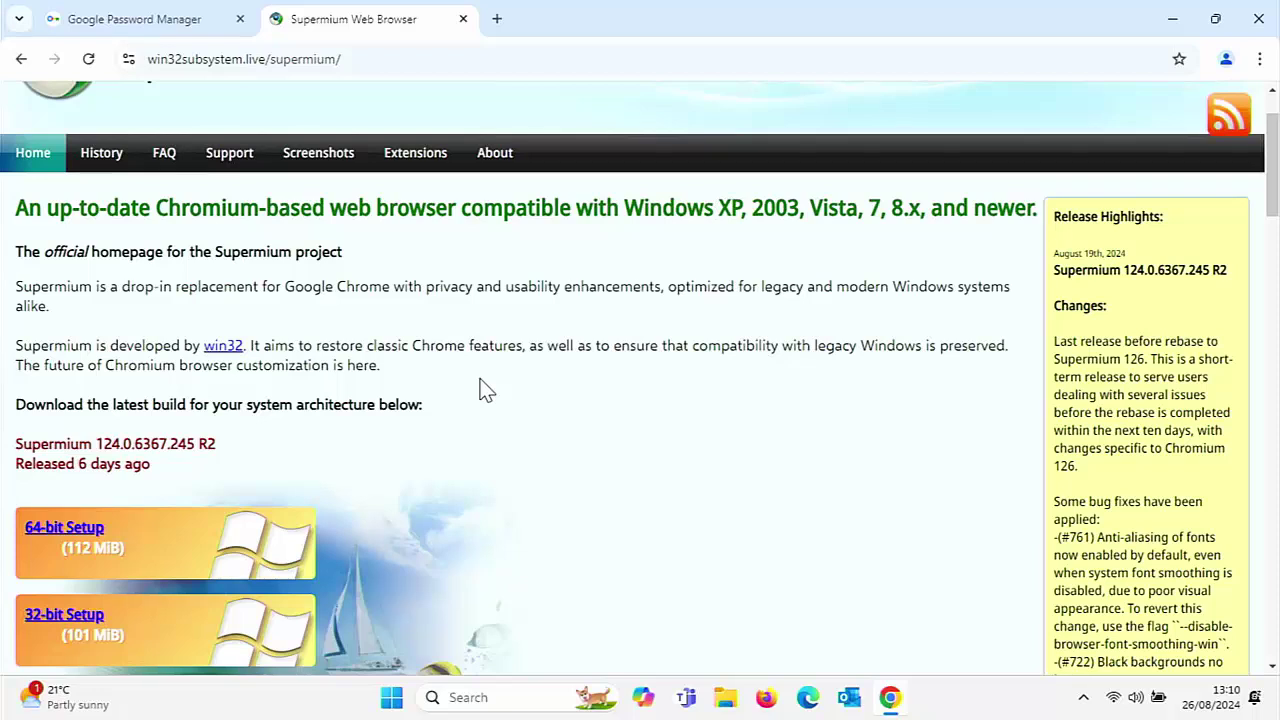
scroll(352, 390, down, 2)
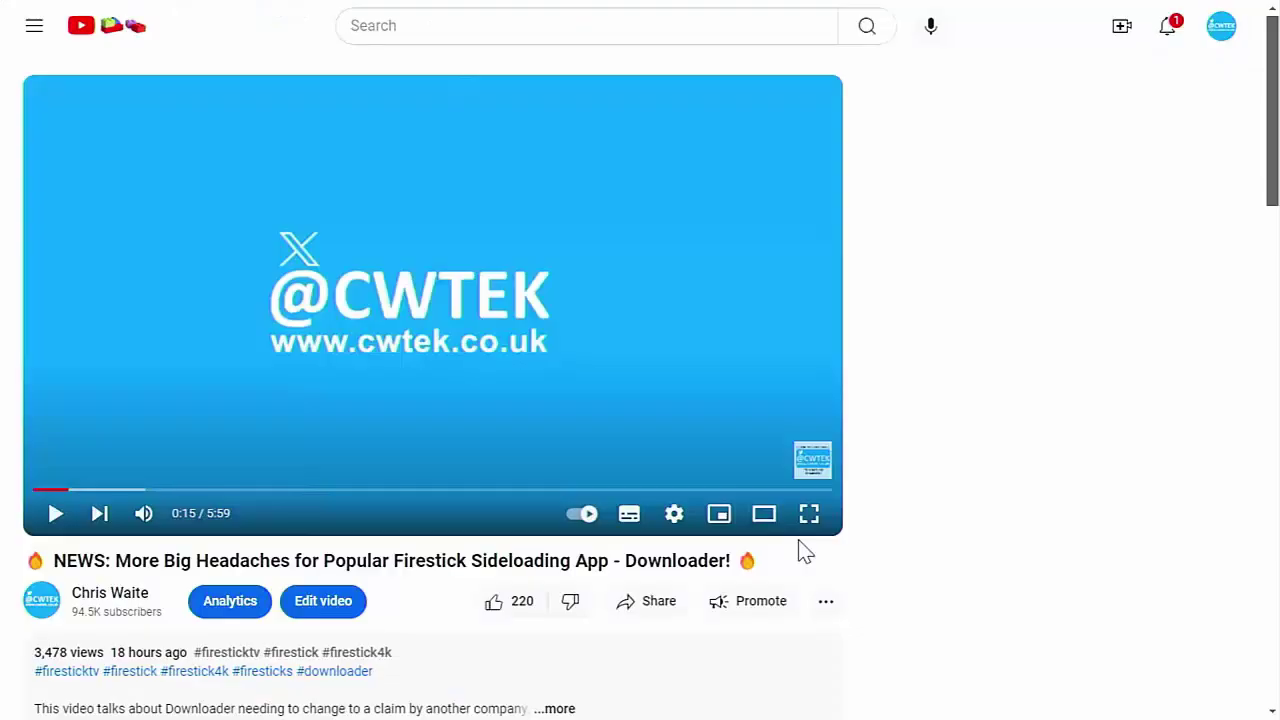
On the YouTube video about Downloader, try out a £75.00 Super Thanks and dismiss it without buying
click(825, 605)
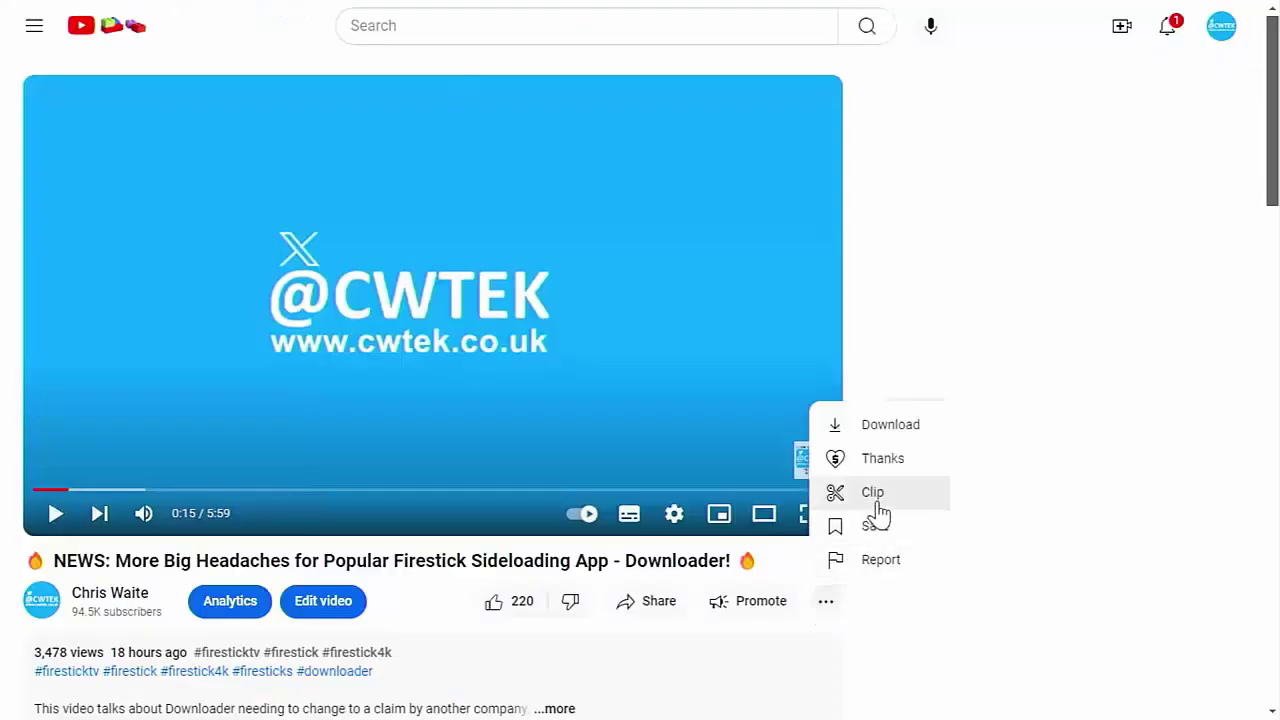
click(885, 461)
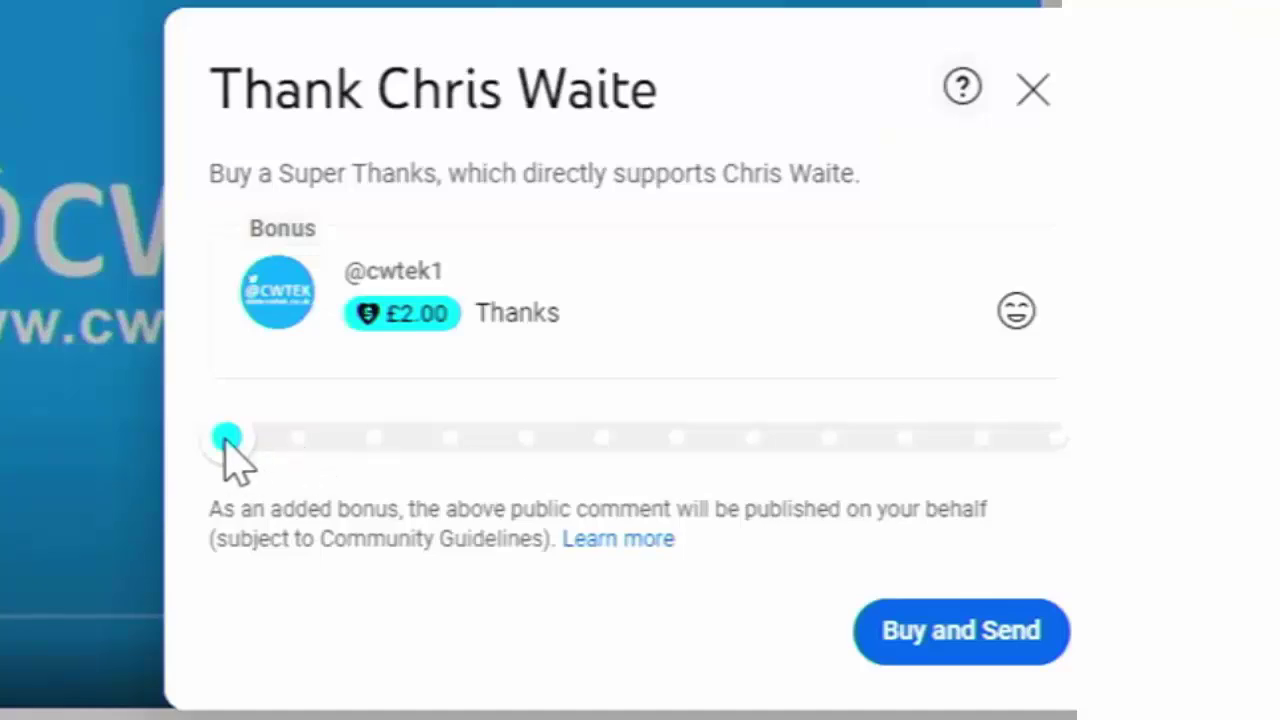
drag(226, 443, 757, 466)
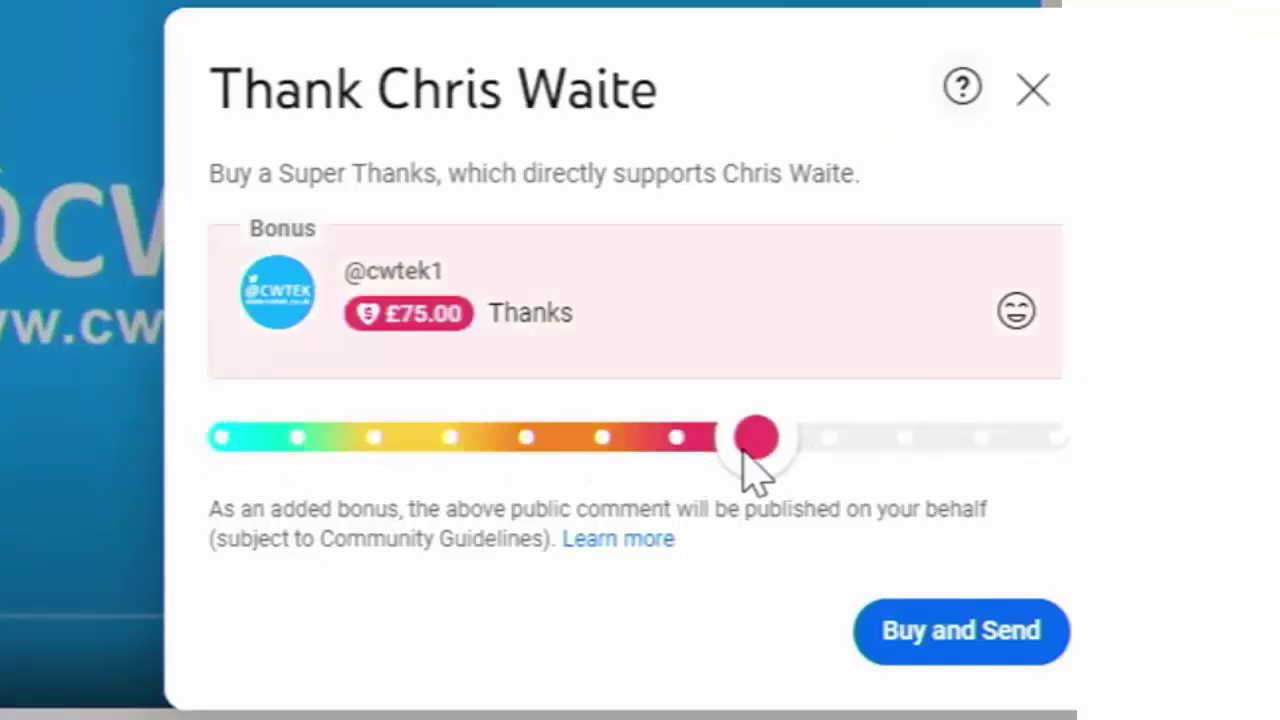
click(1035, 95)
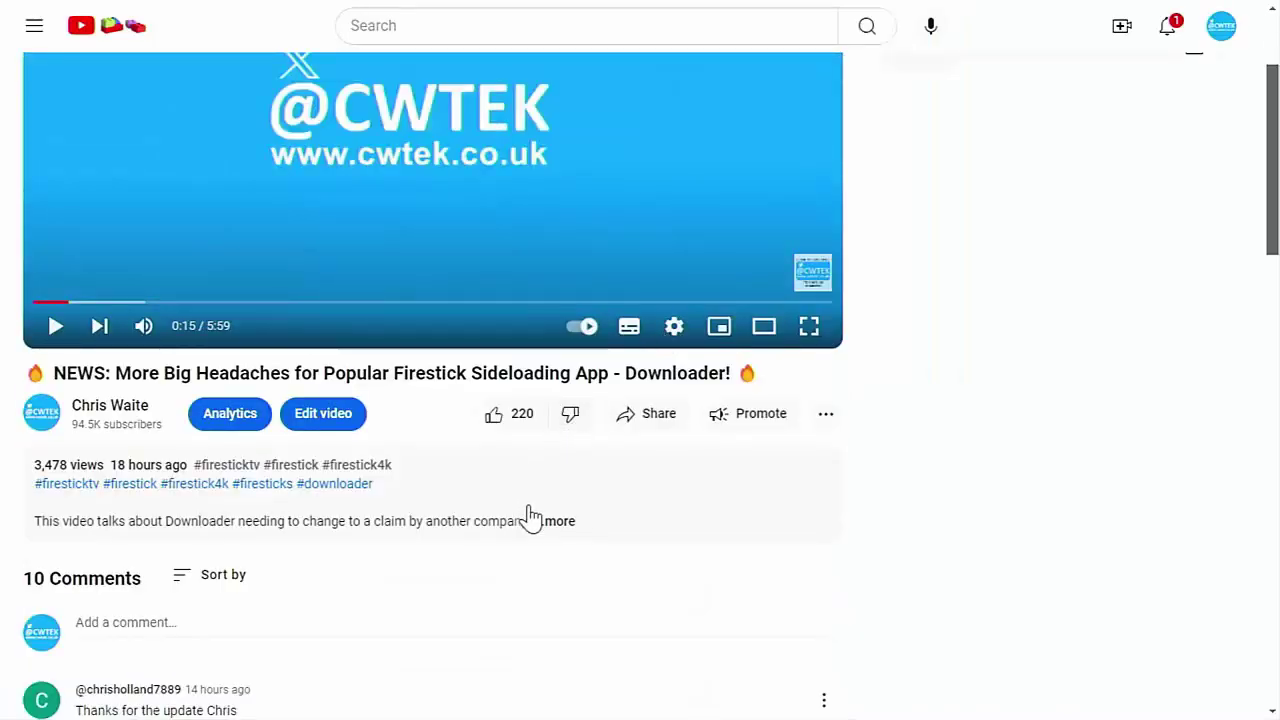
Expand the full description of the YouTube video about Downloader and look through its links
click(555, 522)
scroll(559, 526, down, 3)
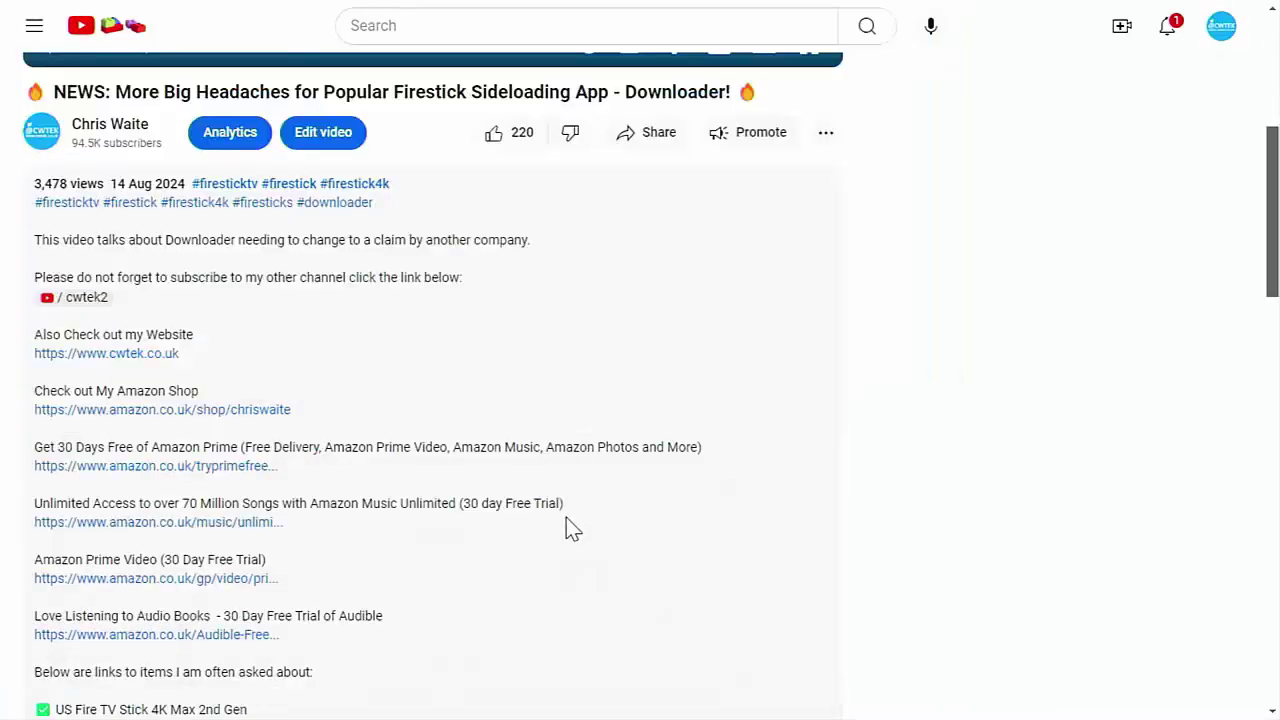